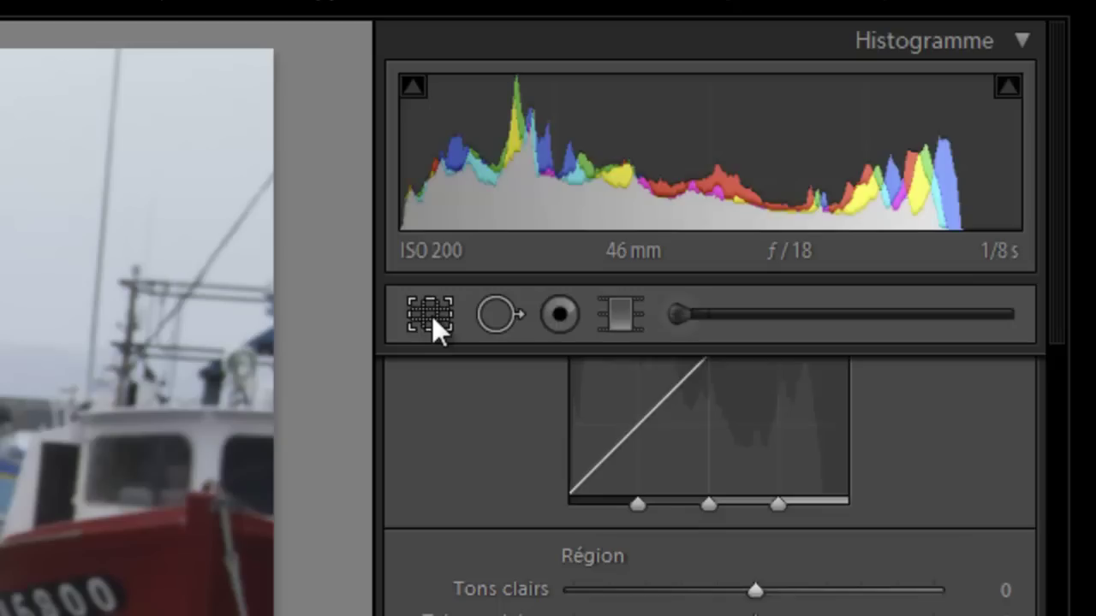
Draw a crop frame around the red car and boats, widened to include more harbour
left_click(432, 319)
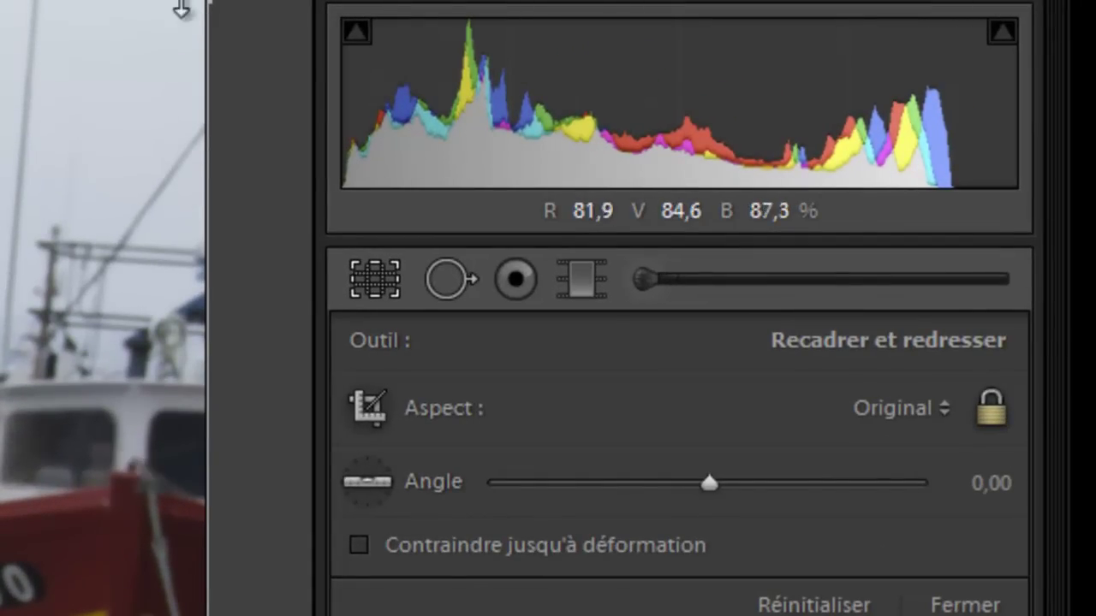
left_click(372, 413)
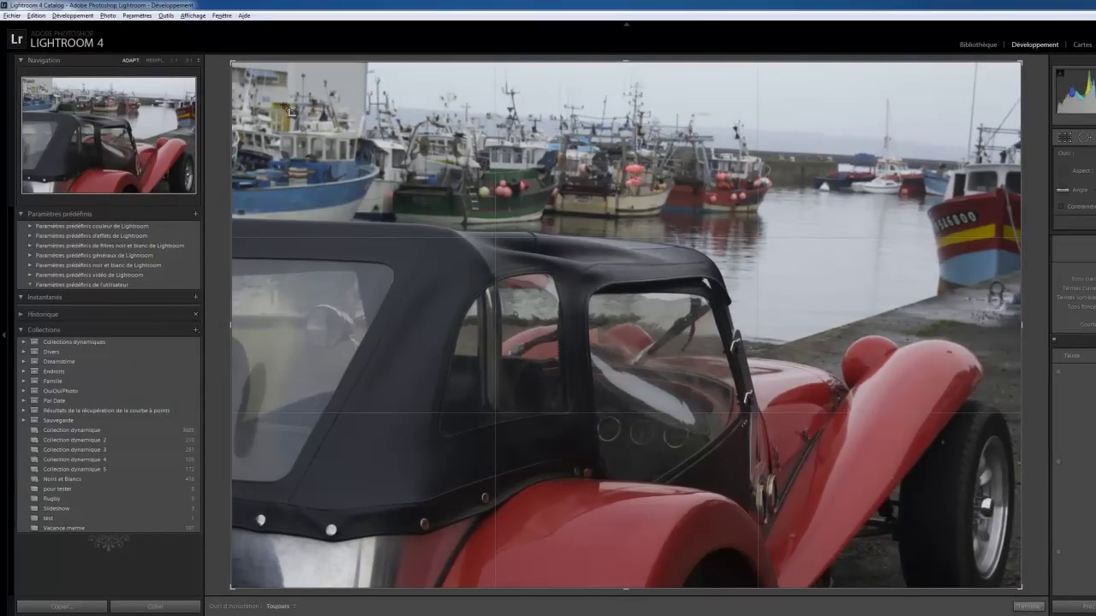
left_click_drag(284, 106, 890, 478)
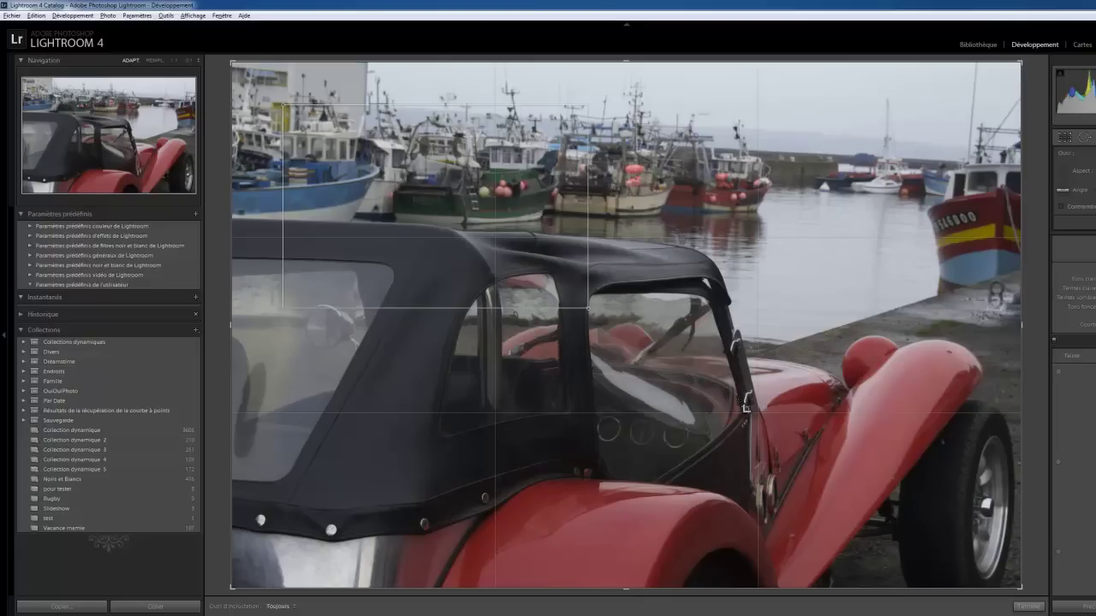
left_click_drag(890, 477, 962, 511)
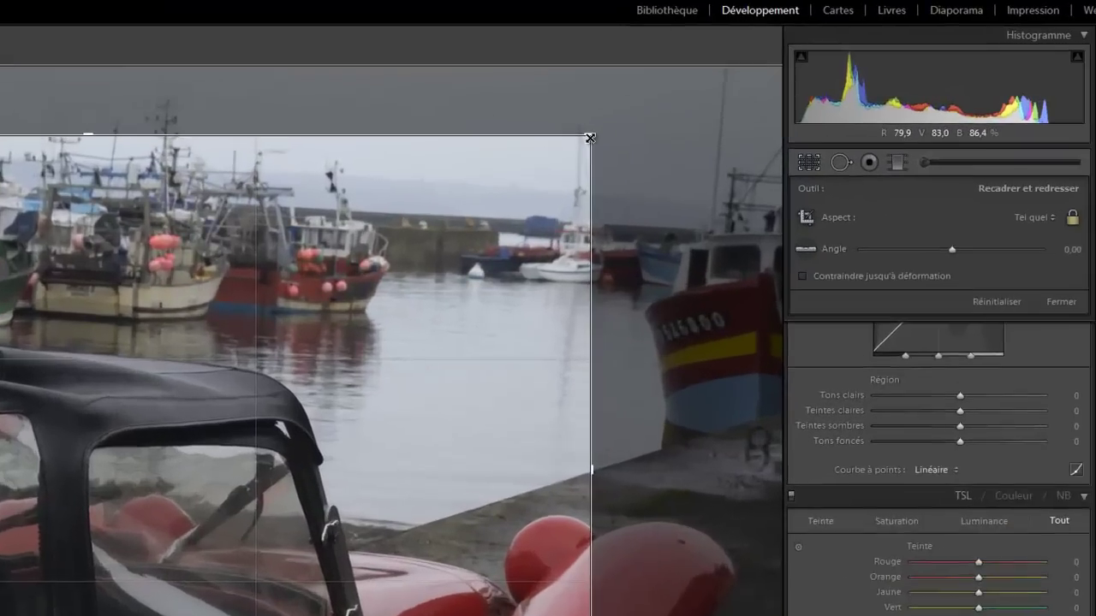
left_click_drag(590, 137, 675, 82)
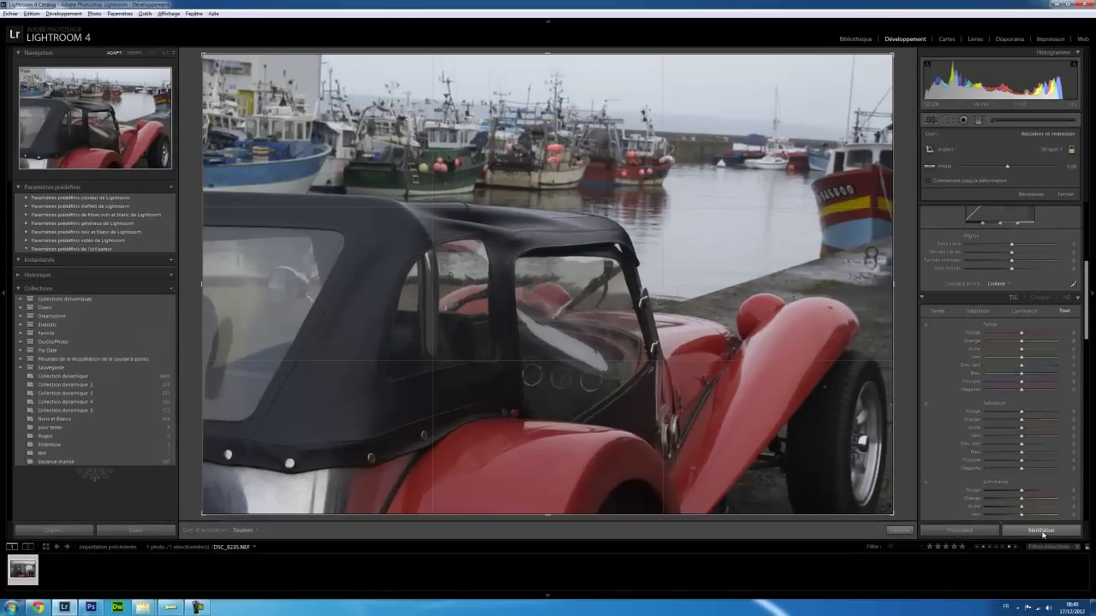
Reset the crop and rotation angle back to the original full photo
left_click(1042, 534)
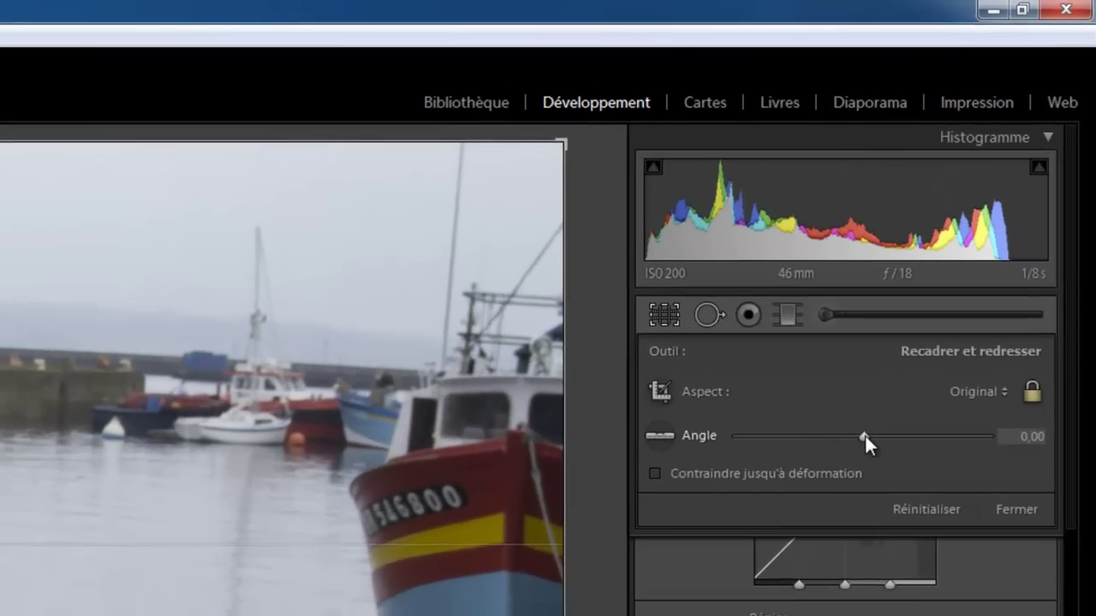
mouse_move(863, 443)
left_mouse_down()
mouse_move(1000, 169)
mouse_move(1011, 170)
left_mouse_up()
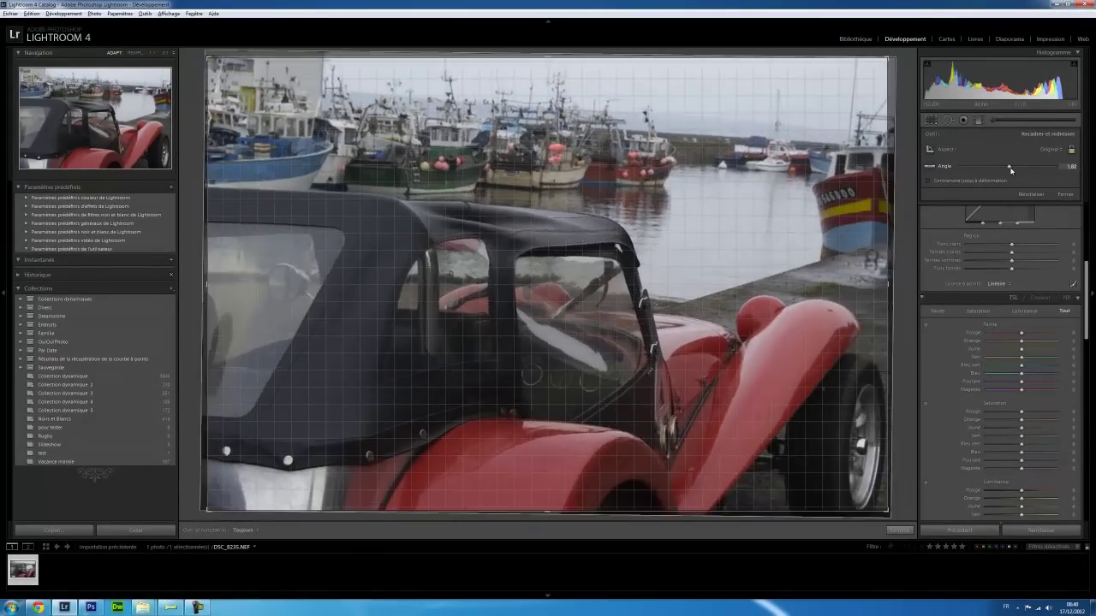
double_click(1011, 168)
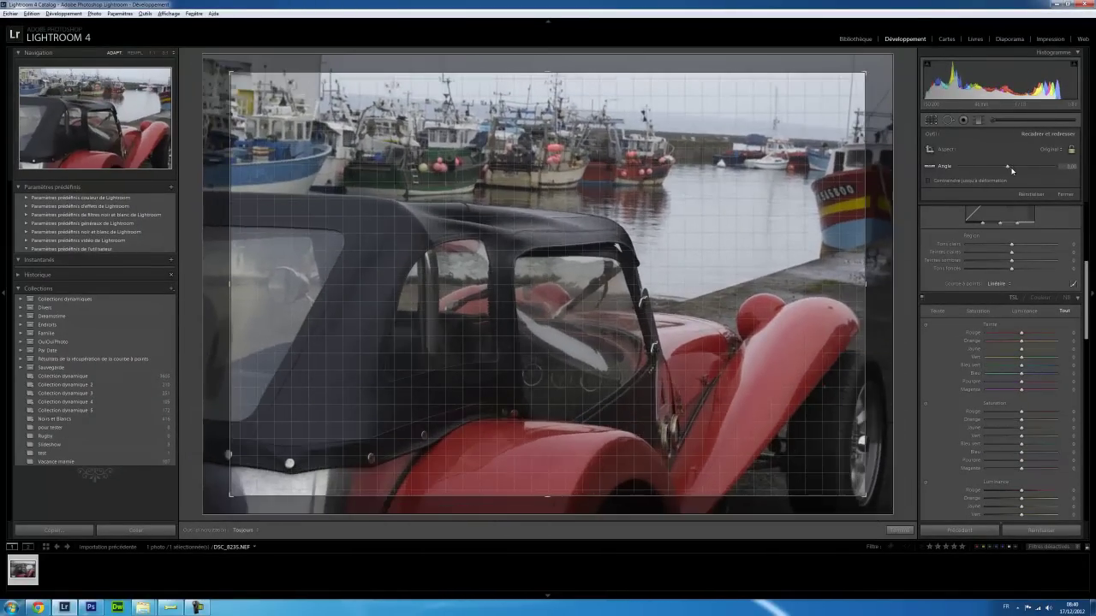
left_click(1041, 530)
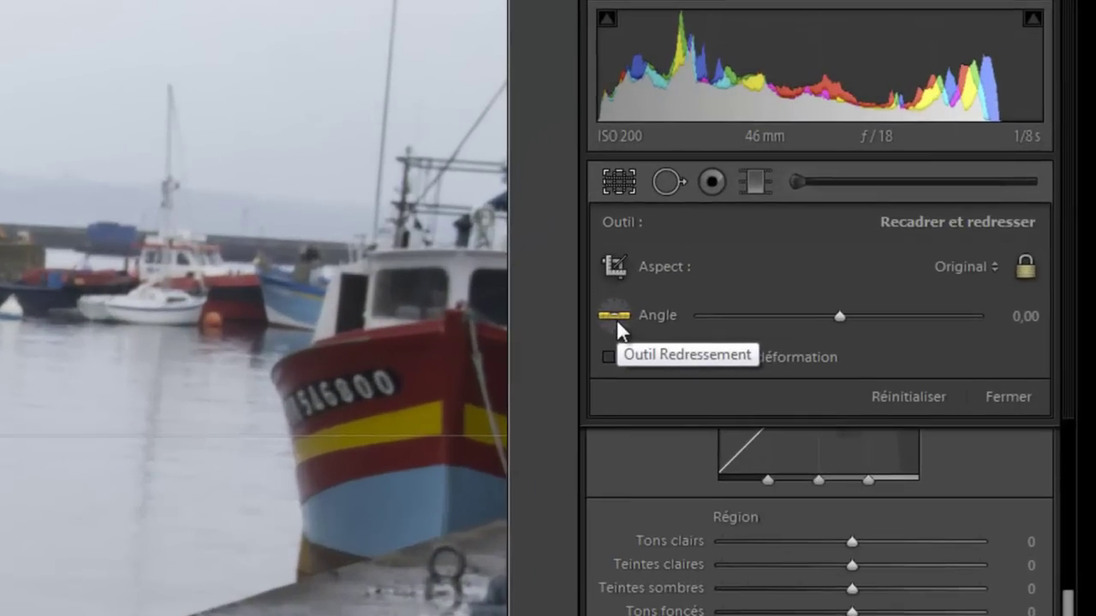
Straighten the photo along the distant harbour wall to about -3.05°
left_click(930, 166)
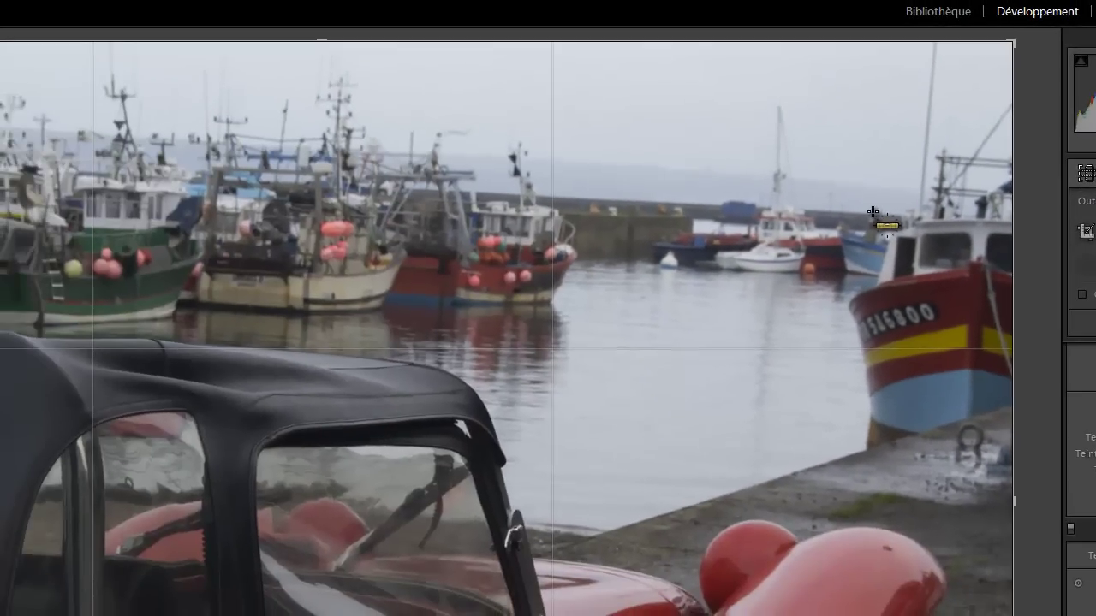
left_click_drag(874, 213, 488, 194)
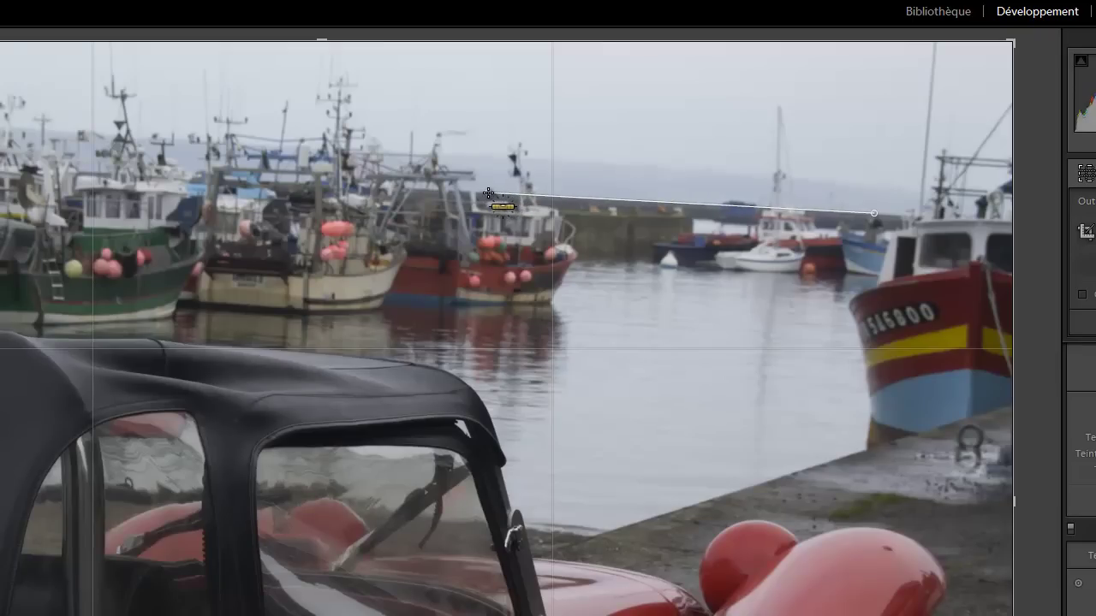
left_click_drag(488, 193, 488, 195)
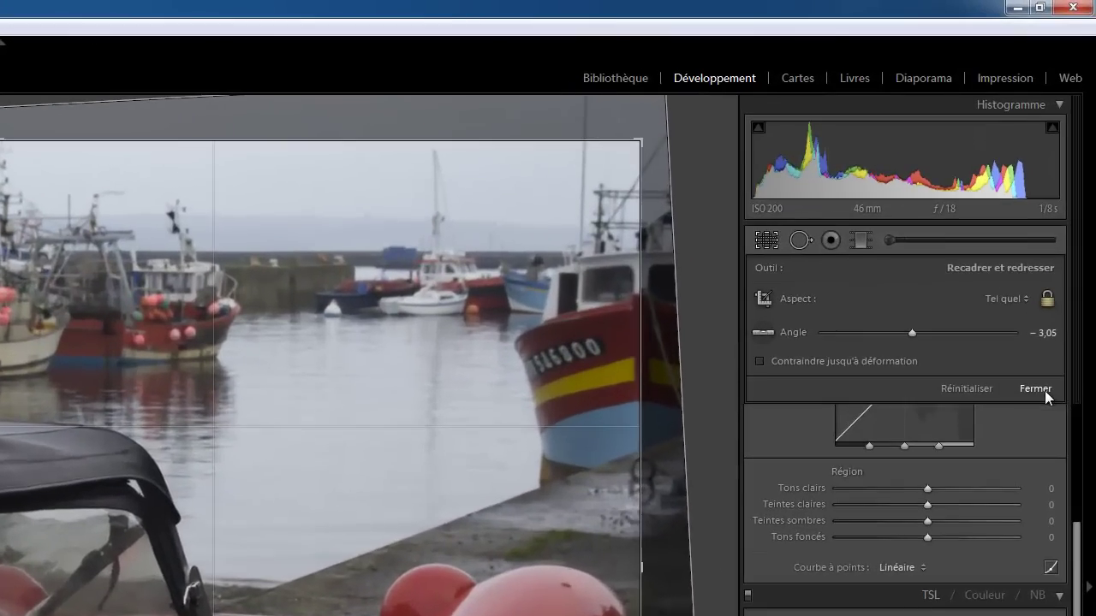
Close the crop tool, then zoom in and out to inspect the fender blemish
left_click(1036, 389)
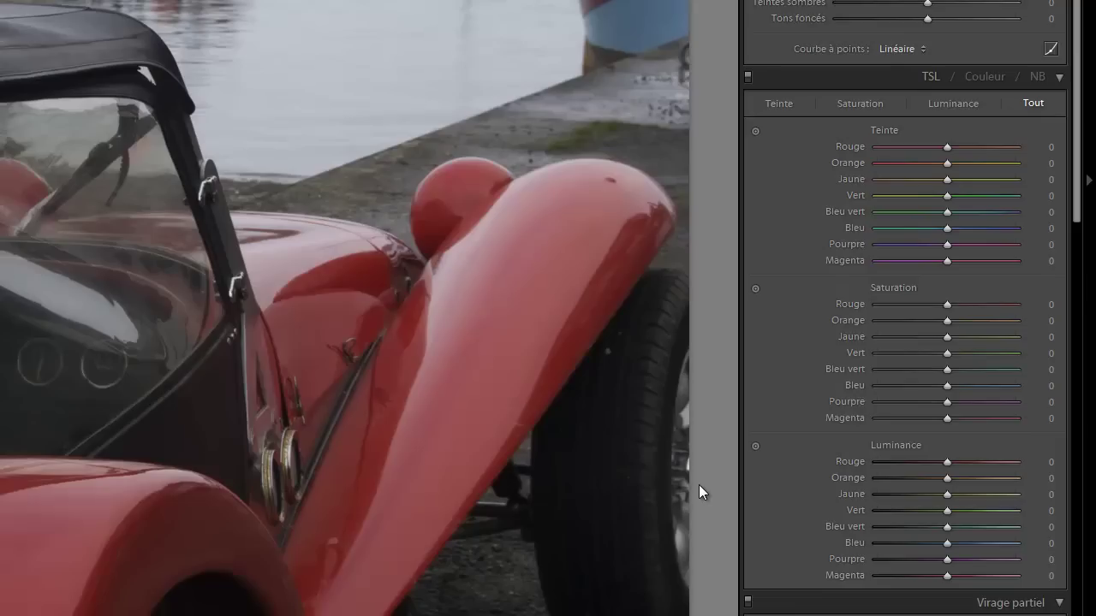
left_click(1088, 181)
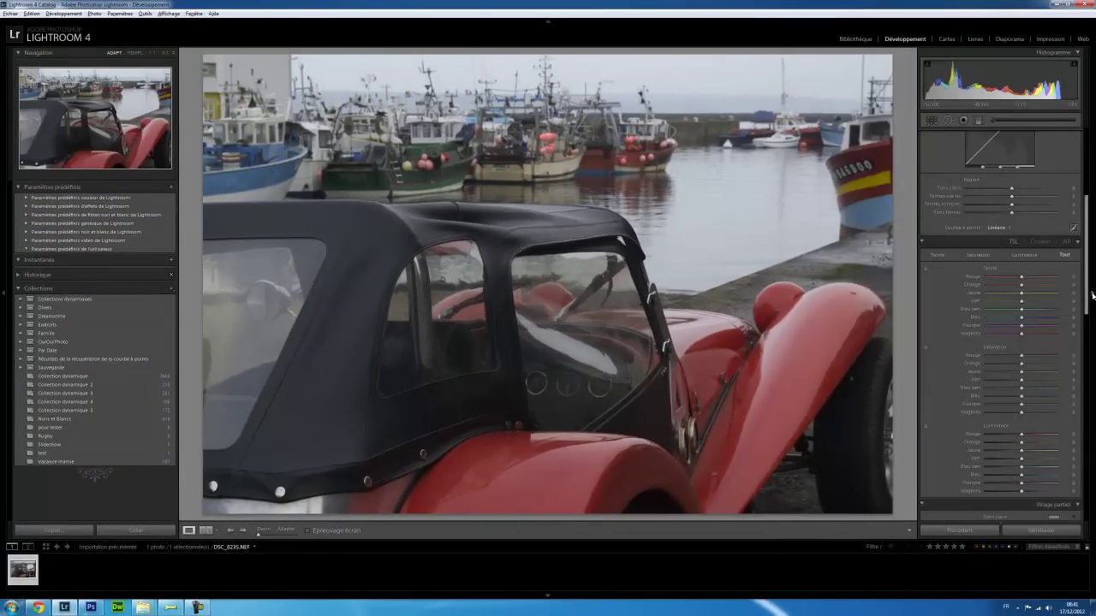
scroll(1085, 296, "up", 10)
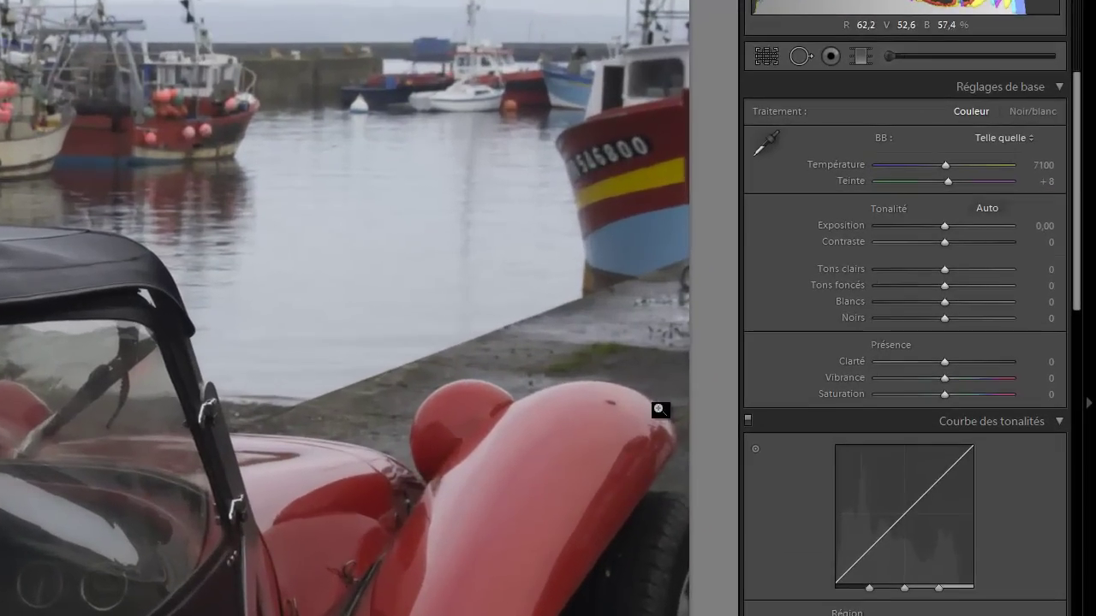
left_click(613, 400)
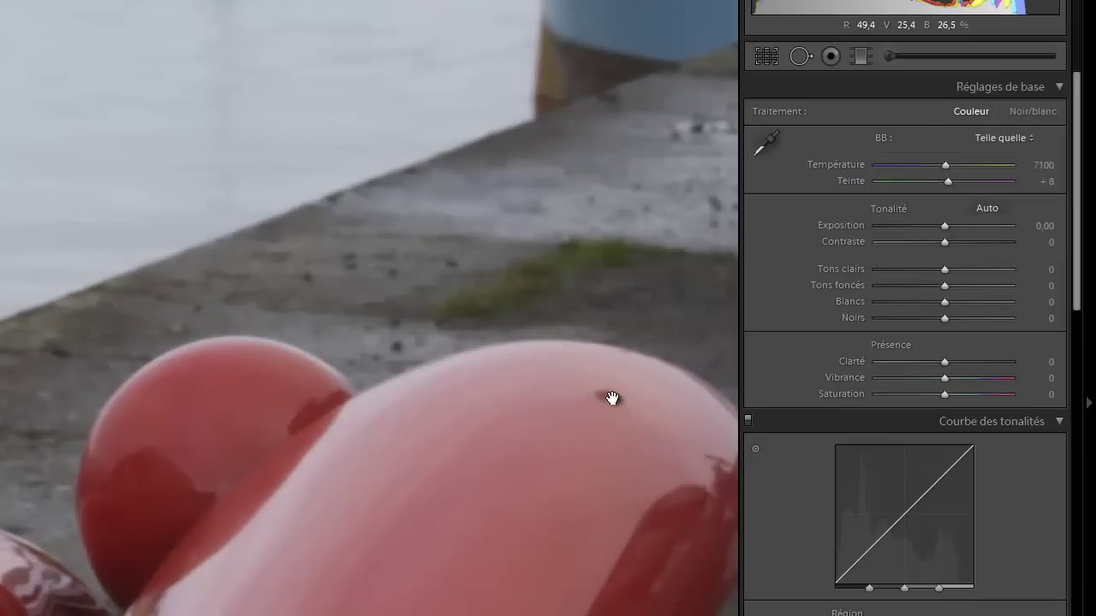
left_click(618, 406)
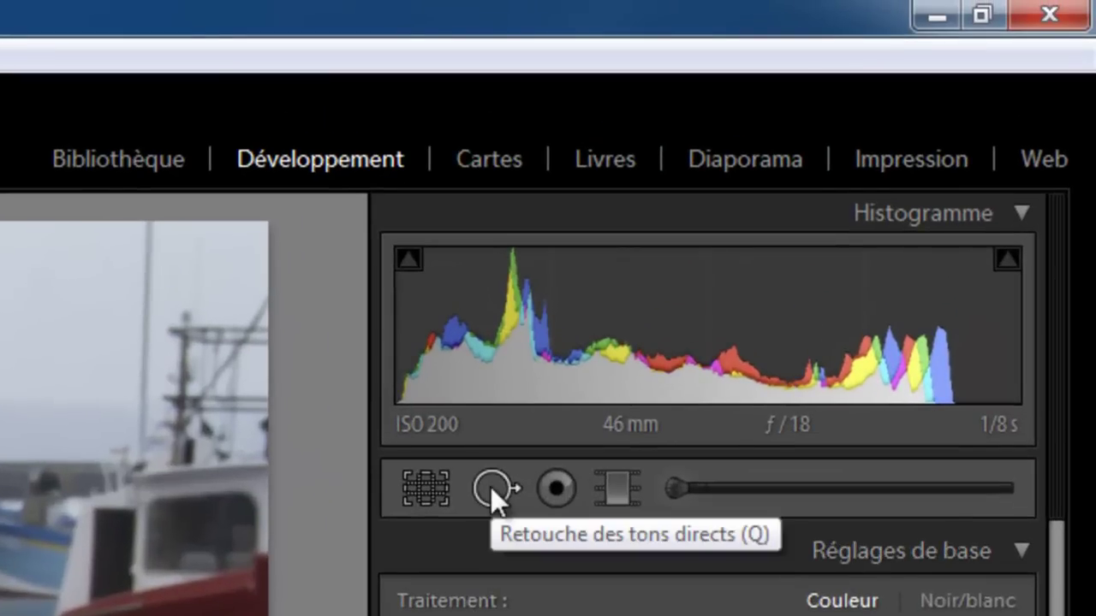
Heal the dark fender blemish with Spot Removal in Heal mode at size about 74
left_click(491, 486)
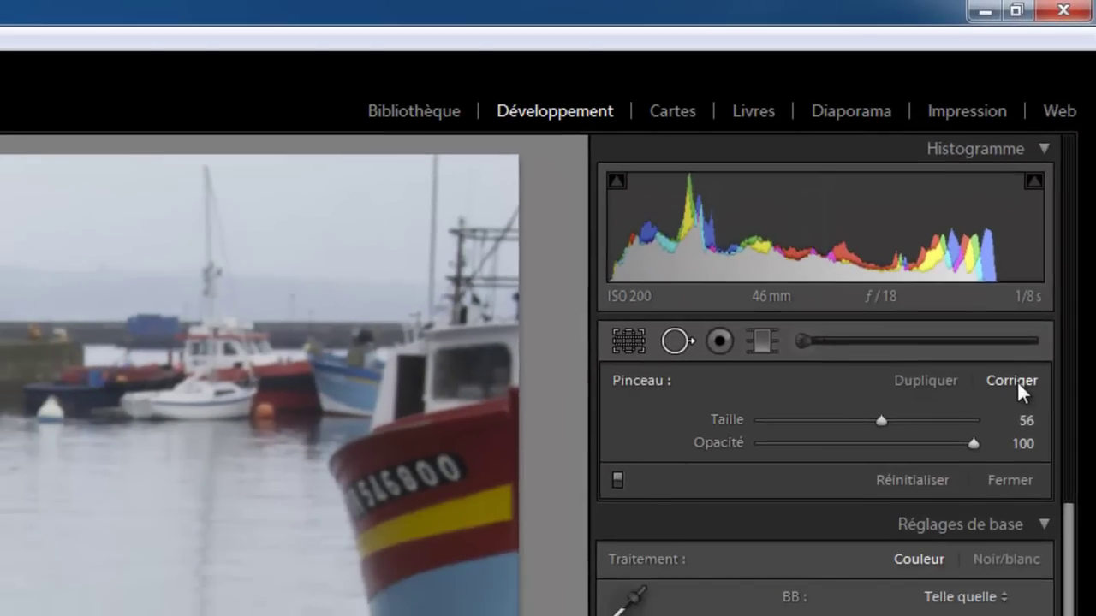
left_click(939, 385)
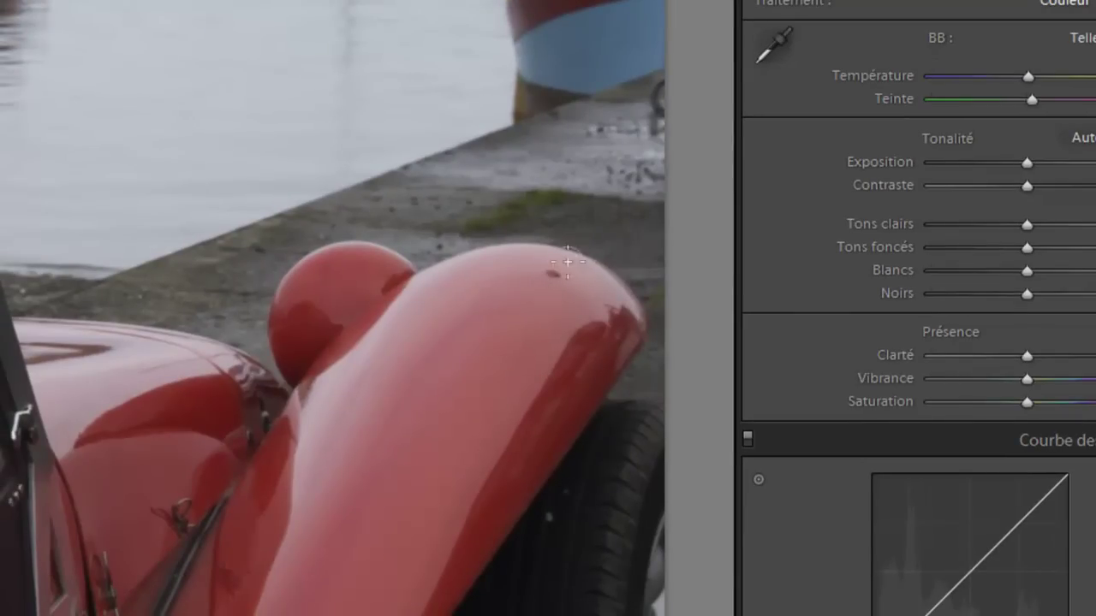
scroll(545, 285, "up", 2)
scroll(550, 287, "up", 1)
scroll(551, 286, "up", 2)
scroll(554, 257, "up", 3)
scroll(555, 236, "up", 1)
scroll(548, 270, "down", 2)
scroll(543, 274, "down", 2)
scroll(543, 276, "down", 1)
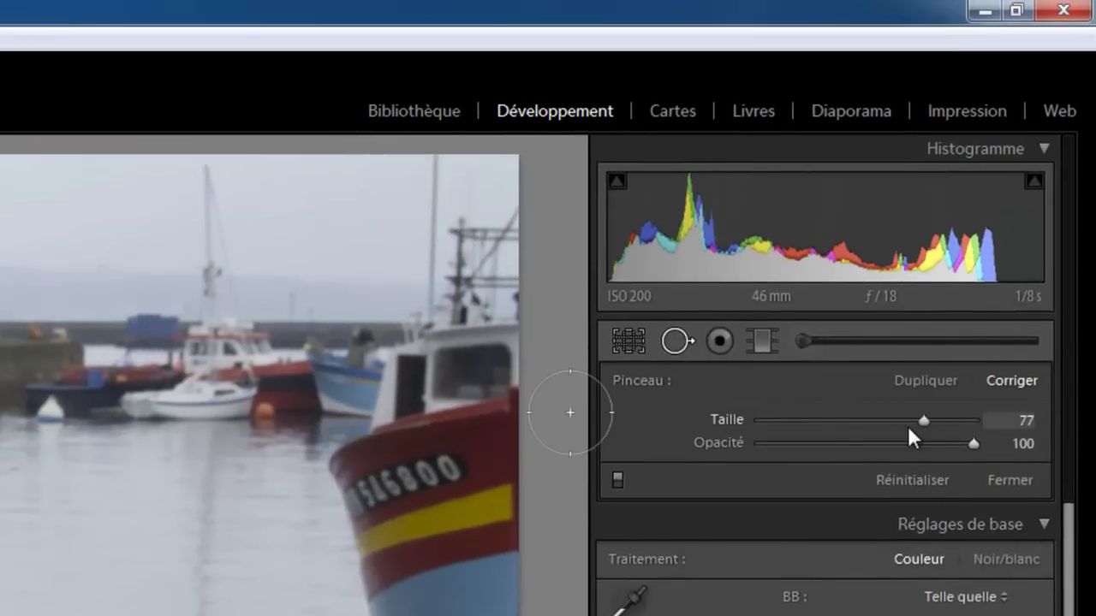
left_click_drag(919, 419, 899, 420)
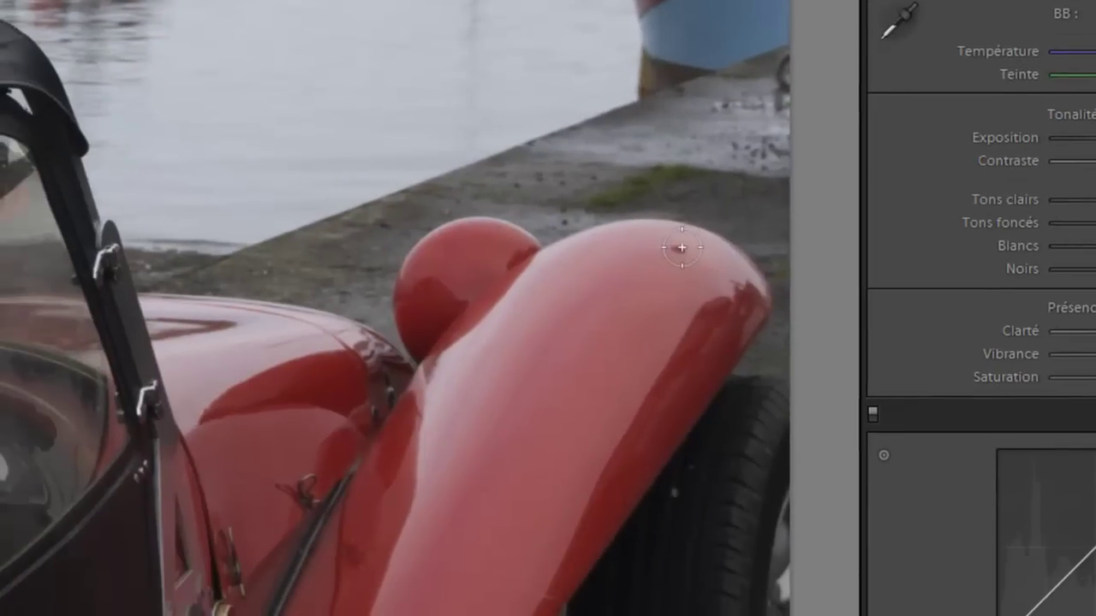
left_click(675, 250)
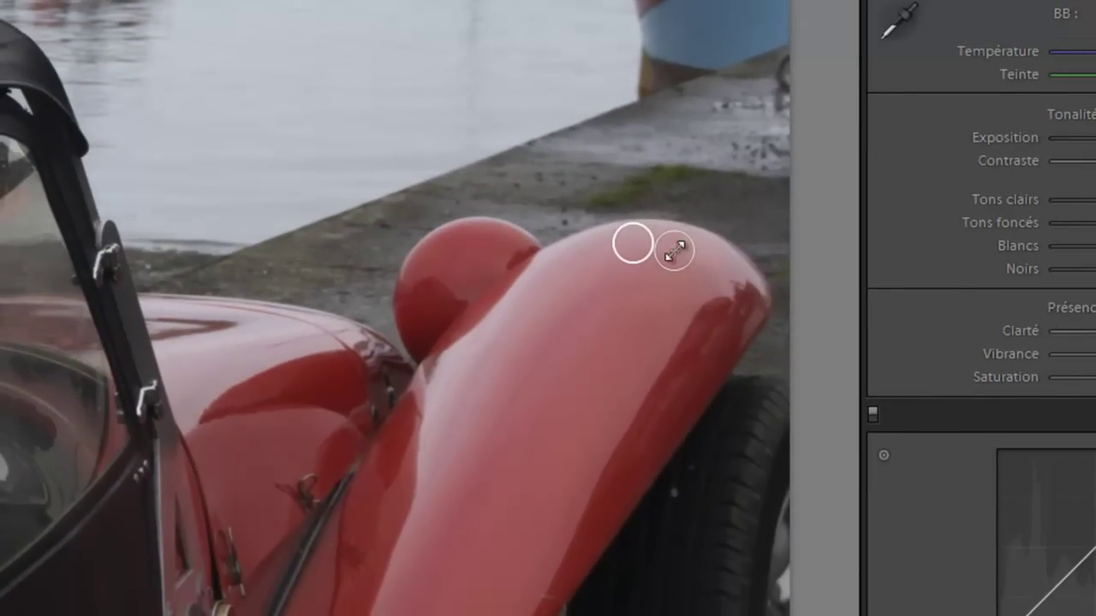
Move the heal spot's source onto the grey concrete quay, then zoom in on it
mouse_move(628, 247)
left_mouse_down()
mouse_move(594, 288)
mouse_move(614, 297)
left_mouse_up()
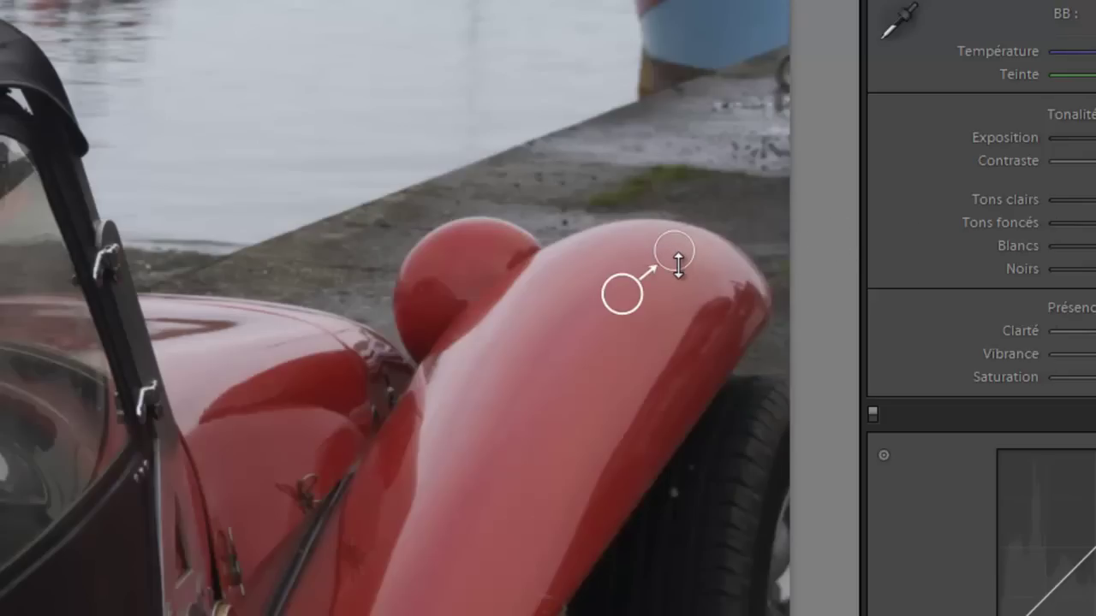
mouse_move(622, 297)
left_mouse_down()
mouse_move(618, 182)
mouse_move(555, 191)
left_mouse_up()
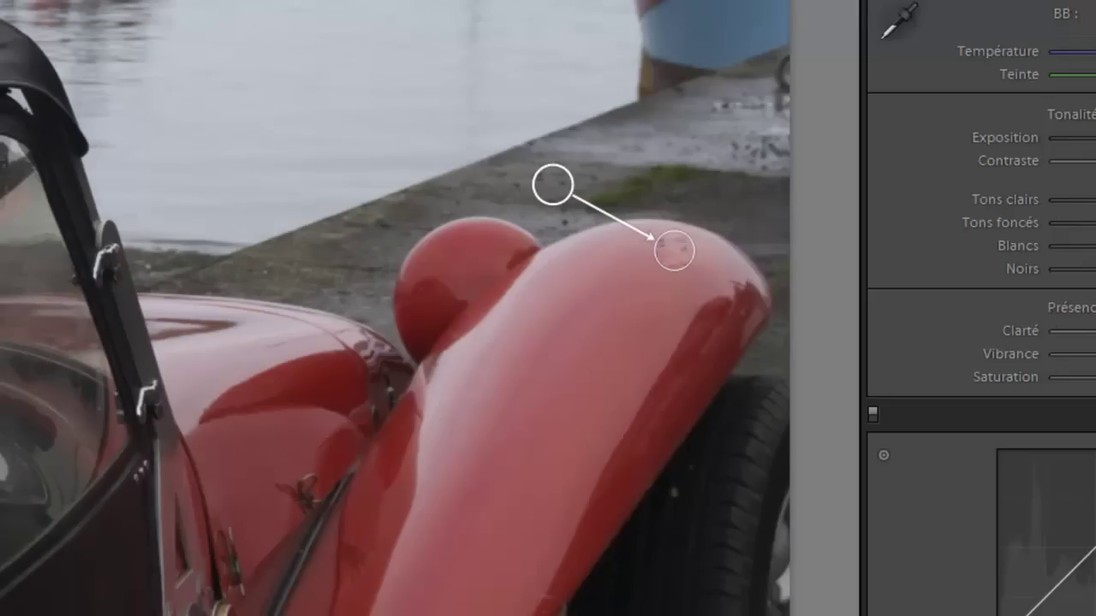
key("z")
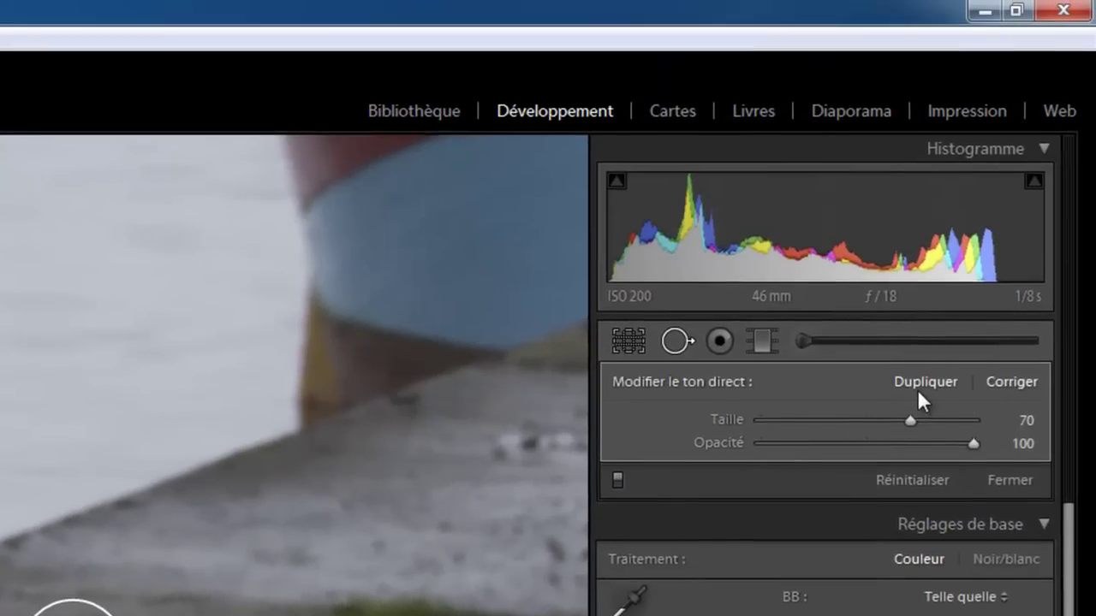
Switch the spot to Clone sampling clean red fender paint, and close Spot Removal
left_click(920, 387)
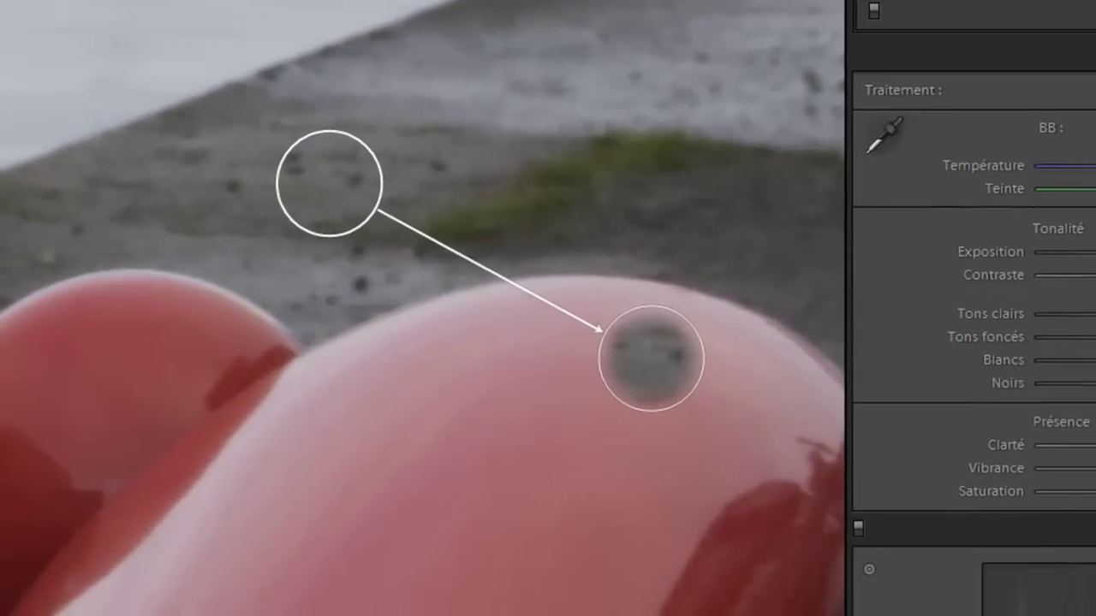
mouse_move(315, 204)
left_mouse_down()
mouse_move(398, 395)
mouse_move(499, 514)
left_mouse_up()
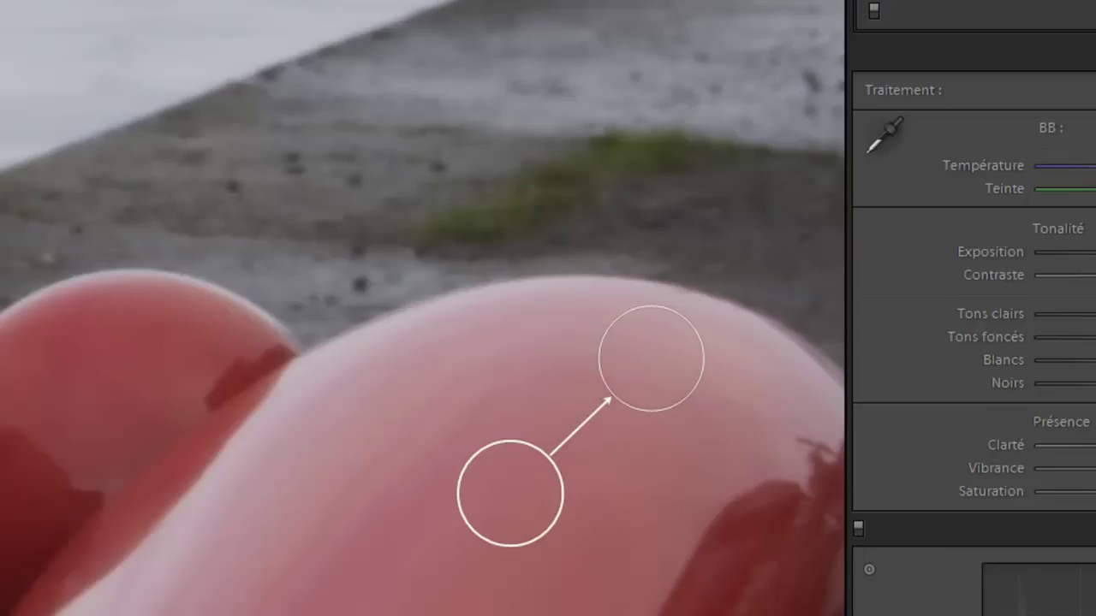
key("q")
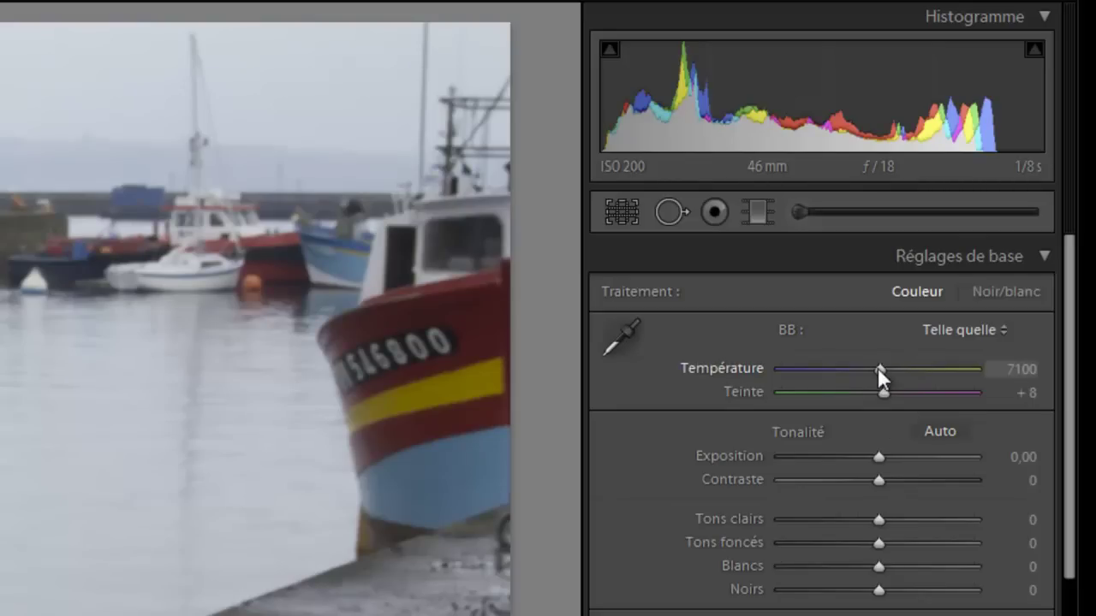
mouse_move(878, 370)
left_mouse_down()
mouse_move(833, 370)
mouse_move(923, 370)
mouse_move(938, 392)
mouse_move(815, 393)
left_mouse_up()
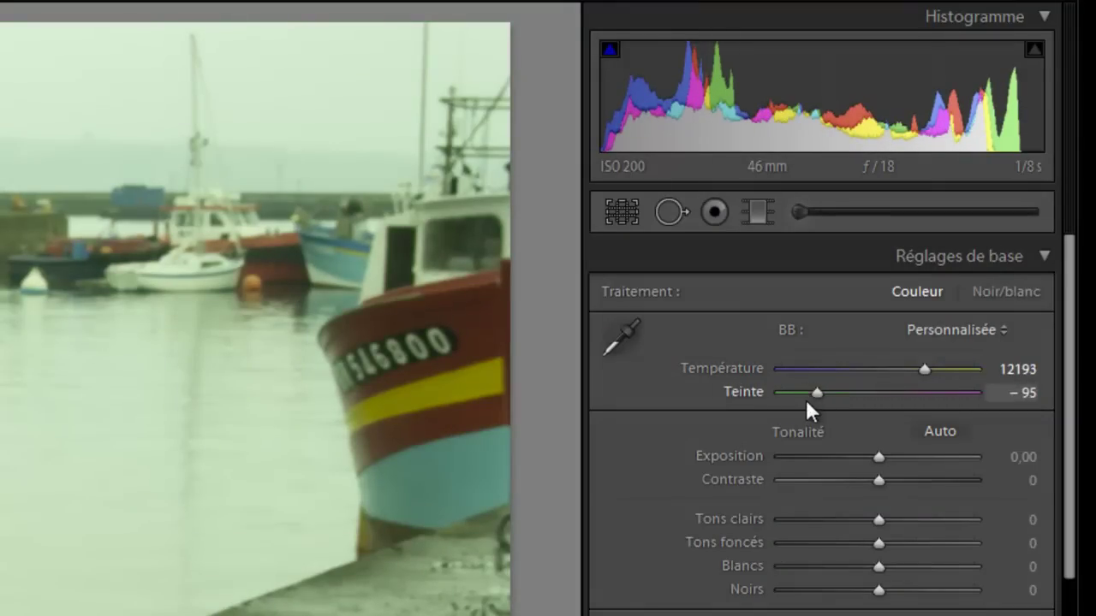
double_click(816, 392)
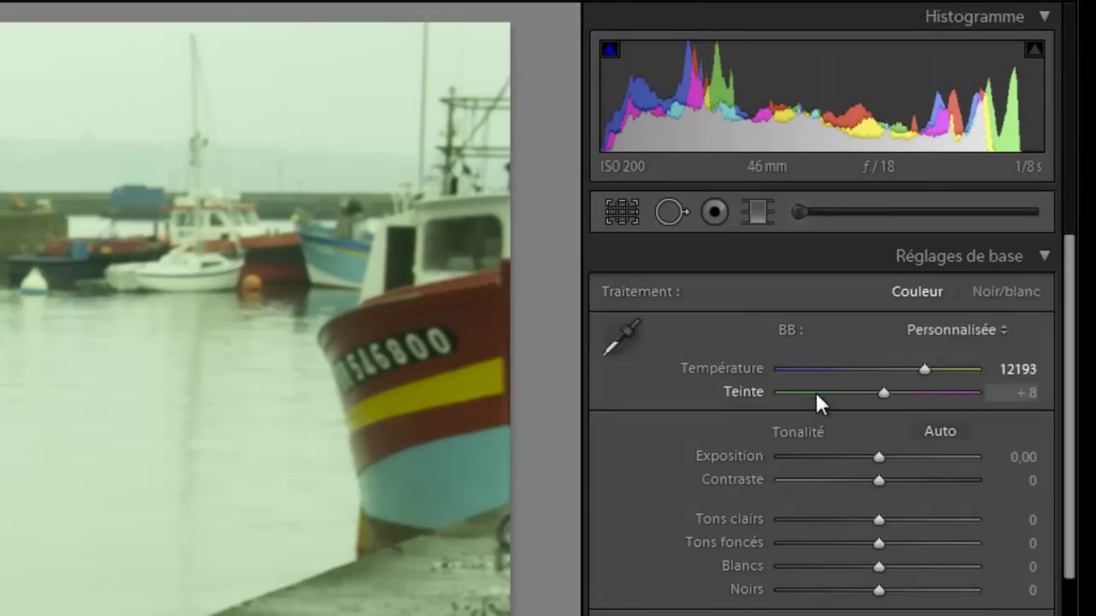
double_click(926, 370)
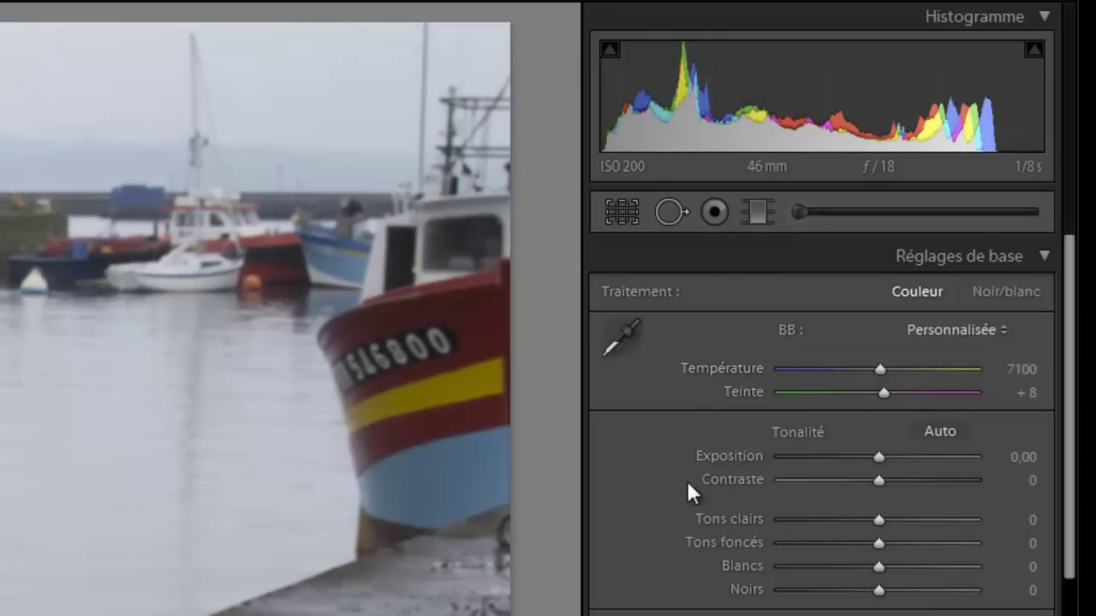
Sample white balance from the photo with the eyedropper, warming Temperature to 7700
left_click(627, 337)
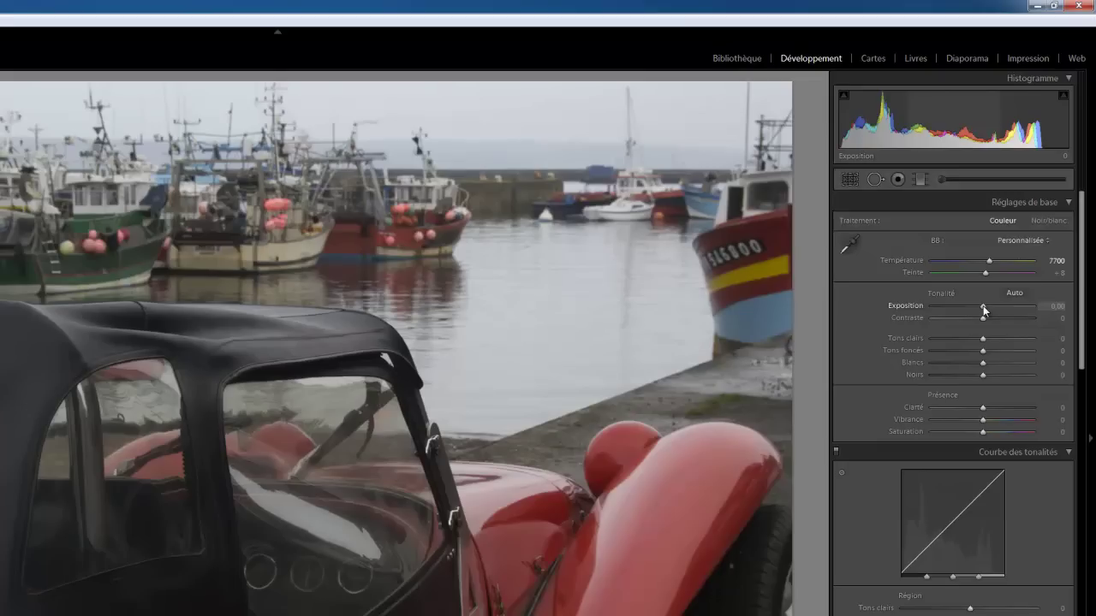
mouse_move(983, 306)
left_mouse_down()
mouse_move(925, 306)
mouse_move(1037, 307)
left_mouse_up()
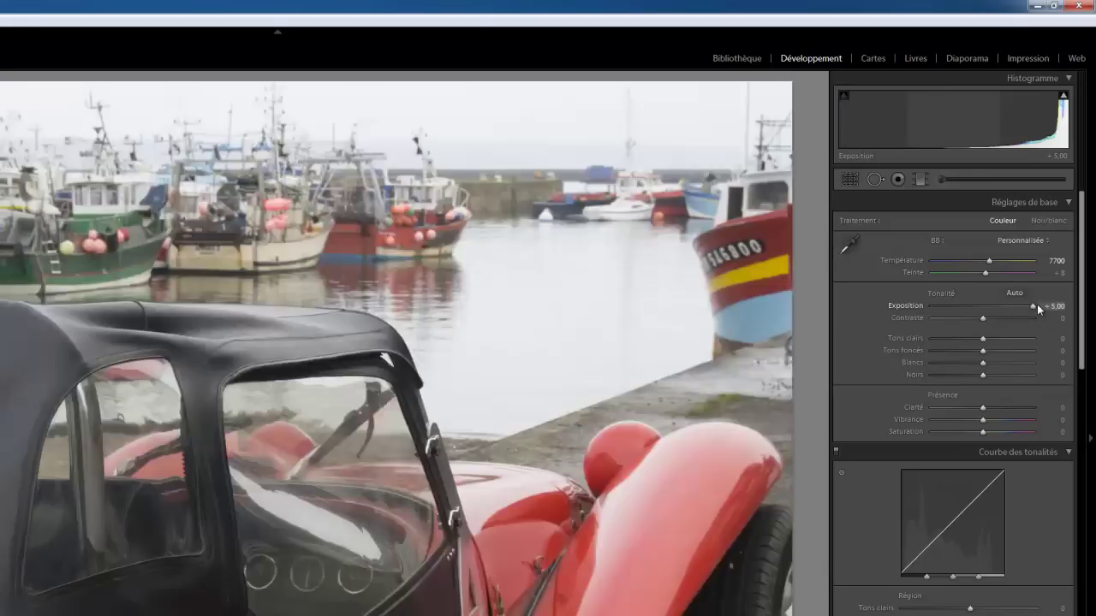
left_click_drag(1037, 305, 996, 309)
left_click_drag(990, 305, 984, 306)
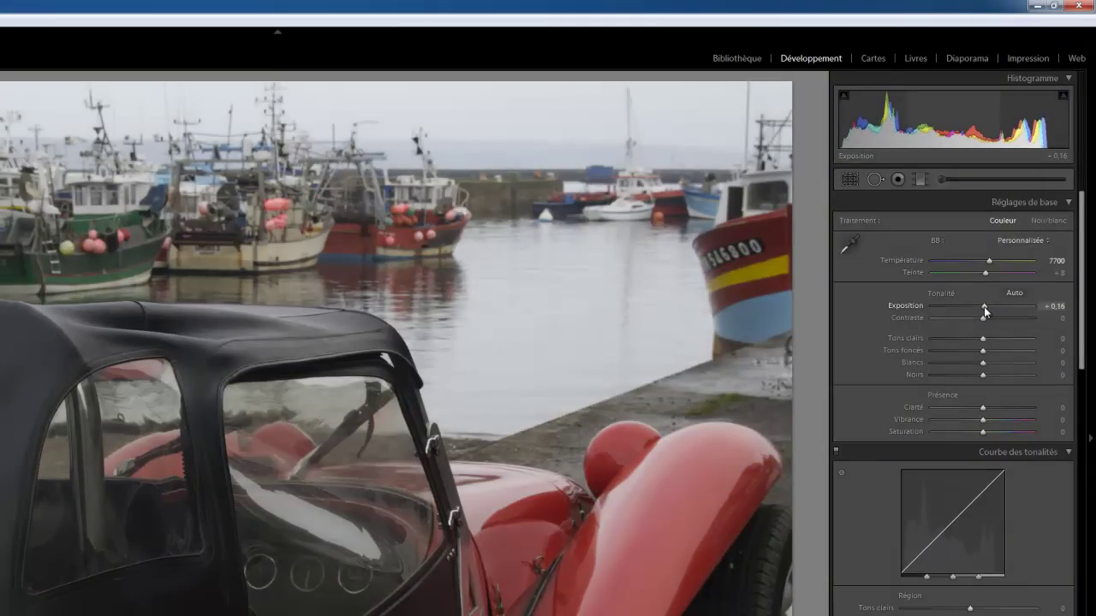
double_click(984, 307)
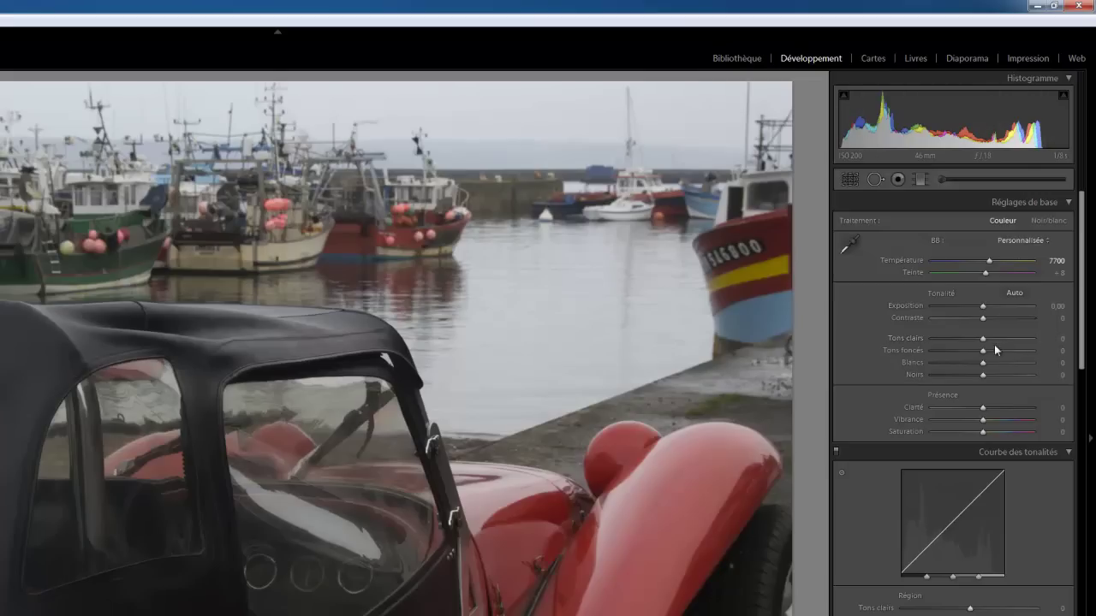
left_click_drag(983, 318, 917, 321)
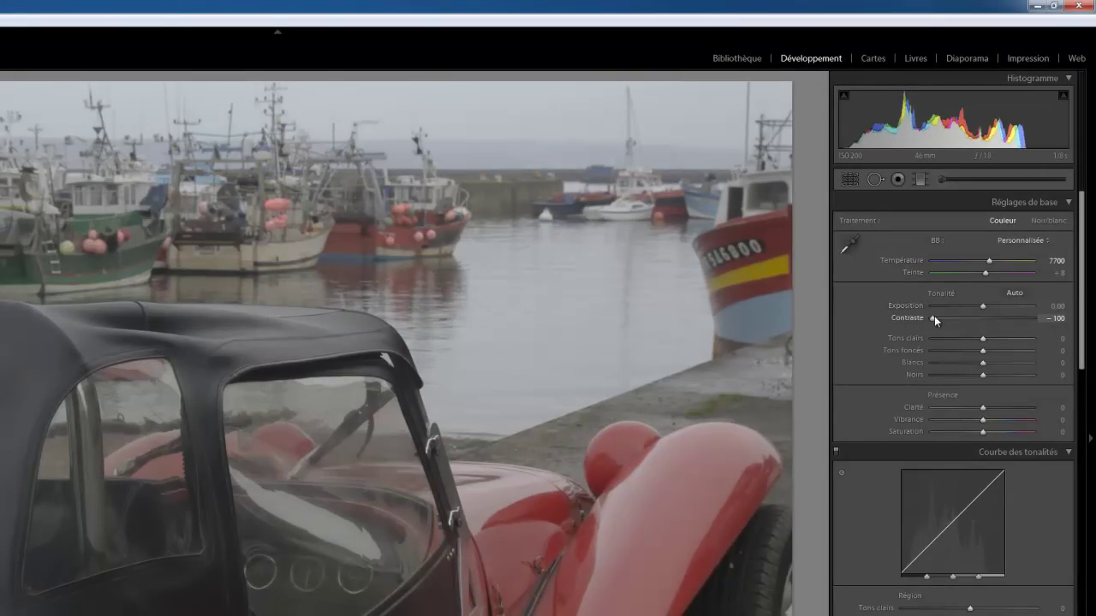
left_click_drag(933, 319, 1035, 319)
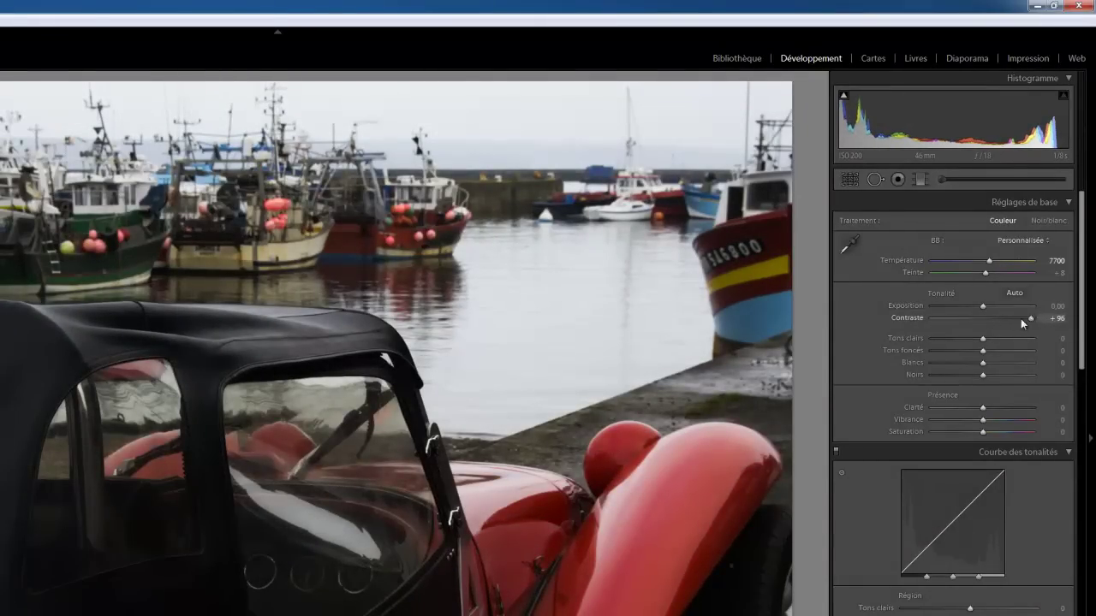
left_click_drag(1033, 319, 928, 318)
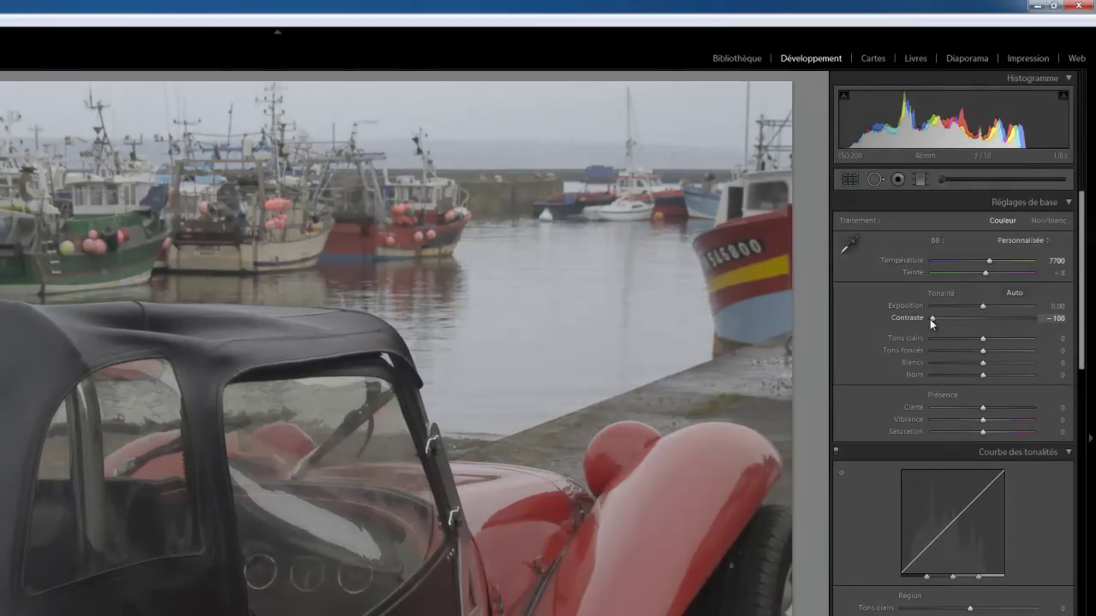
left_click_drag(934, 318, 1034, 319)
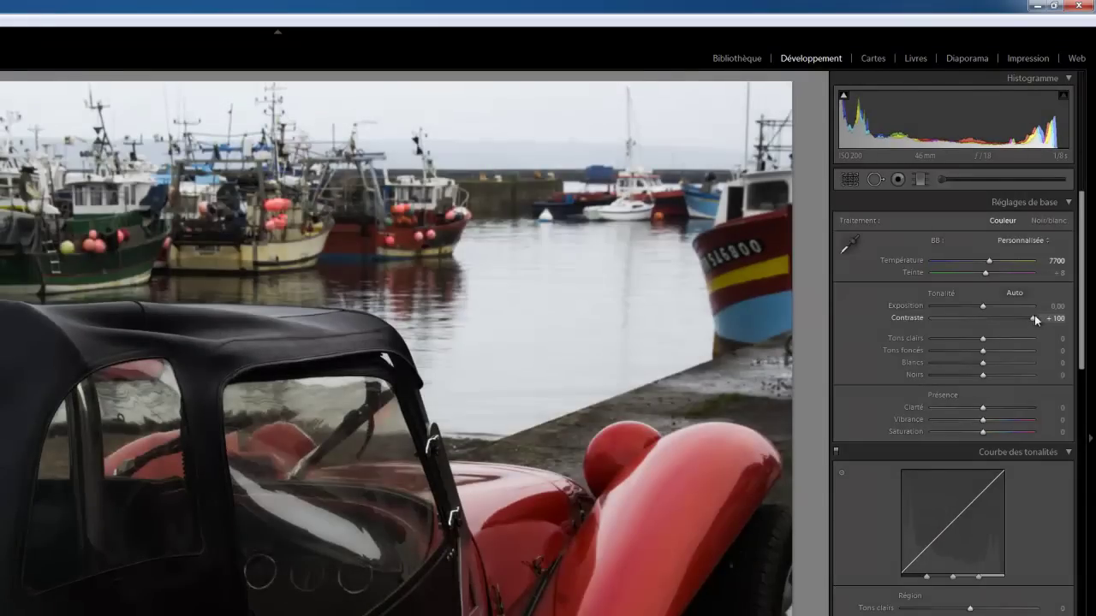
double_click(1029, 317)
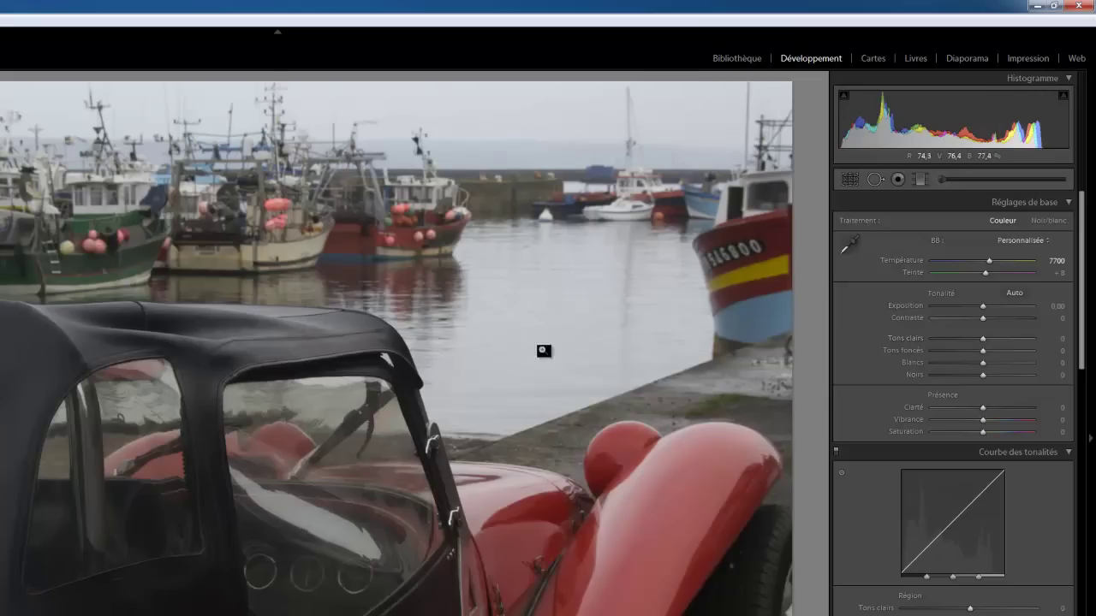
mouse_move(982, 339)
left_mouse_down()
mouse_move(912, 342)
mouse_move(972, 340)
mouse_move(947, 340)
left_mouse_up()
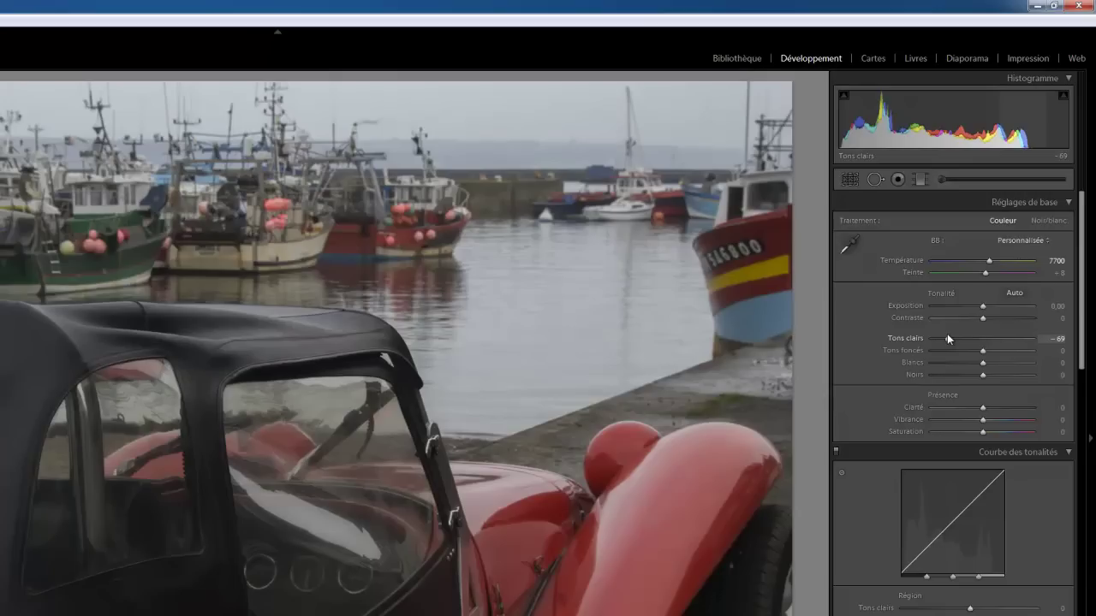
left_click_drag(947, 339, 979, 339)
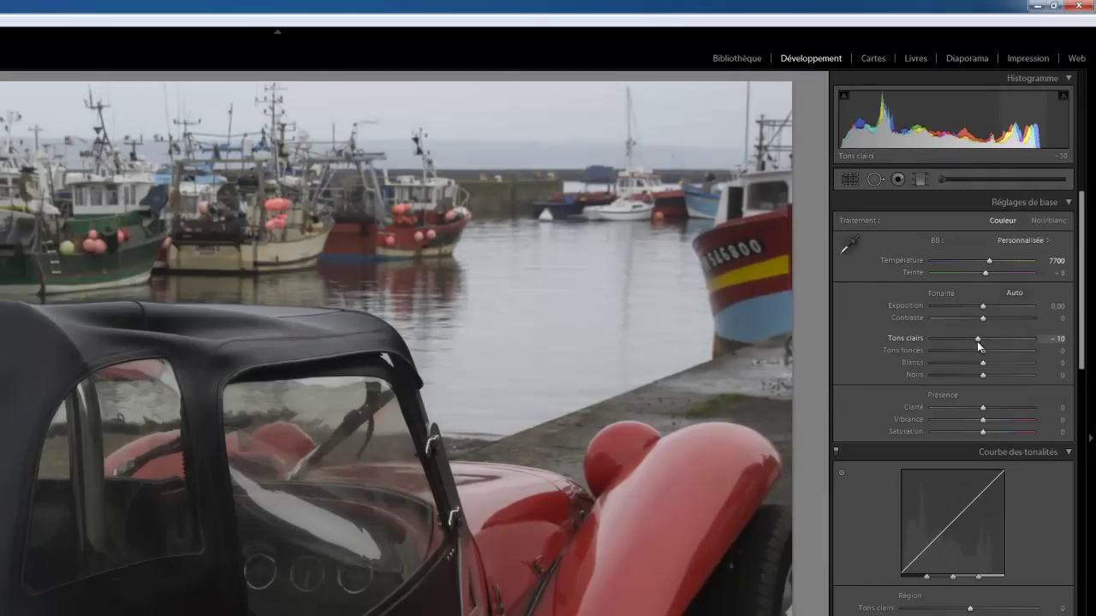
double_click(980, 339)
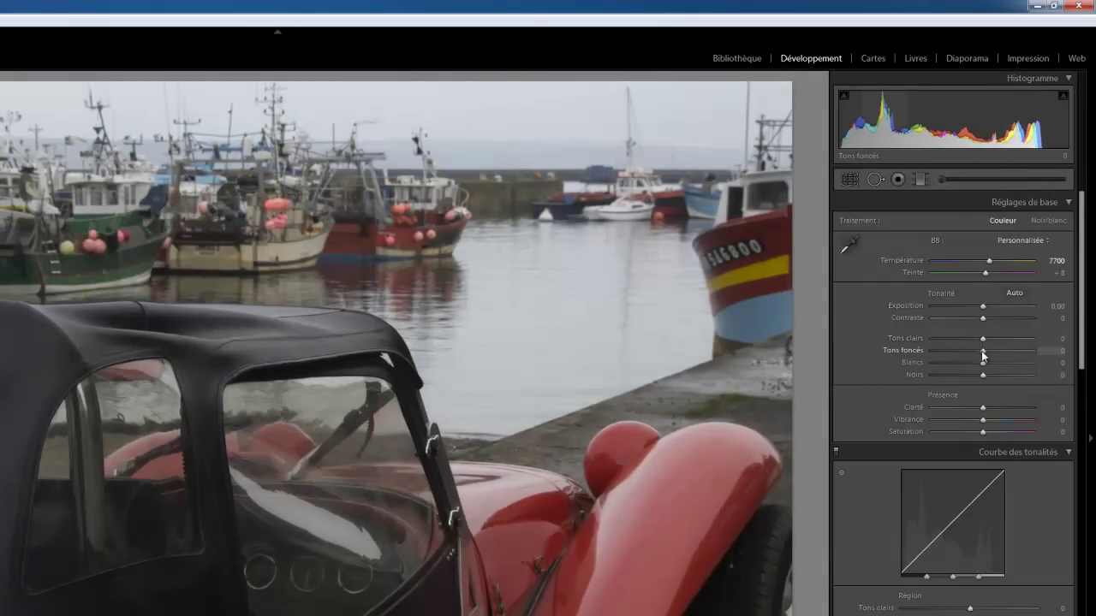
left_click_drag(982, 354, 919, 353)
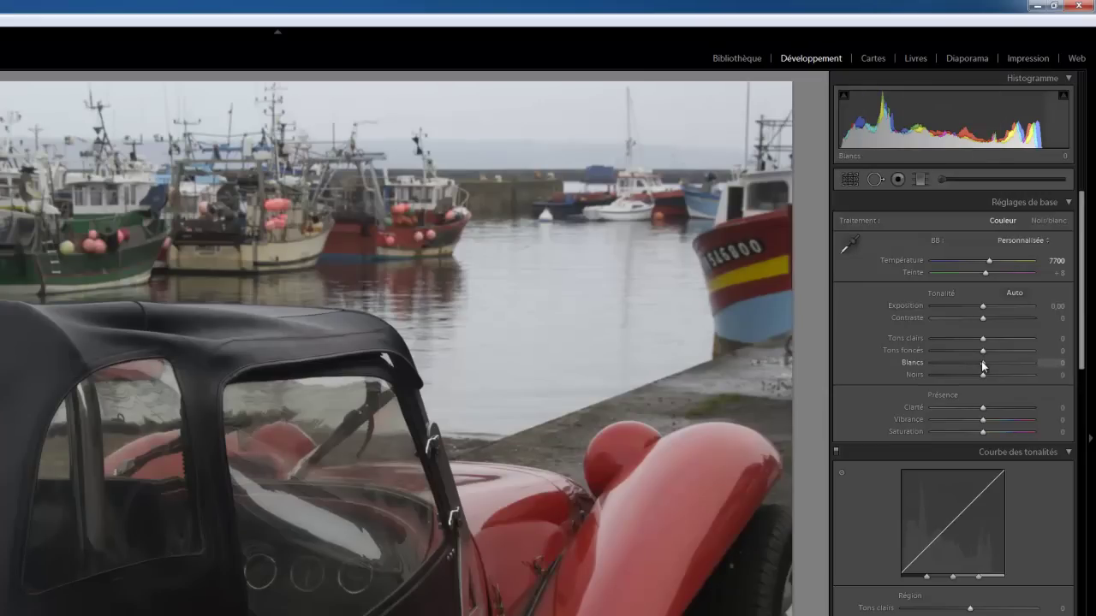
Set Whites to +30 with the histogram's highlight clipping warning turned on
left_click_drag(982, 363, 954, 363)
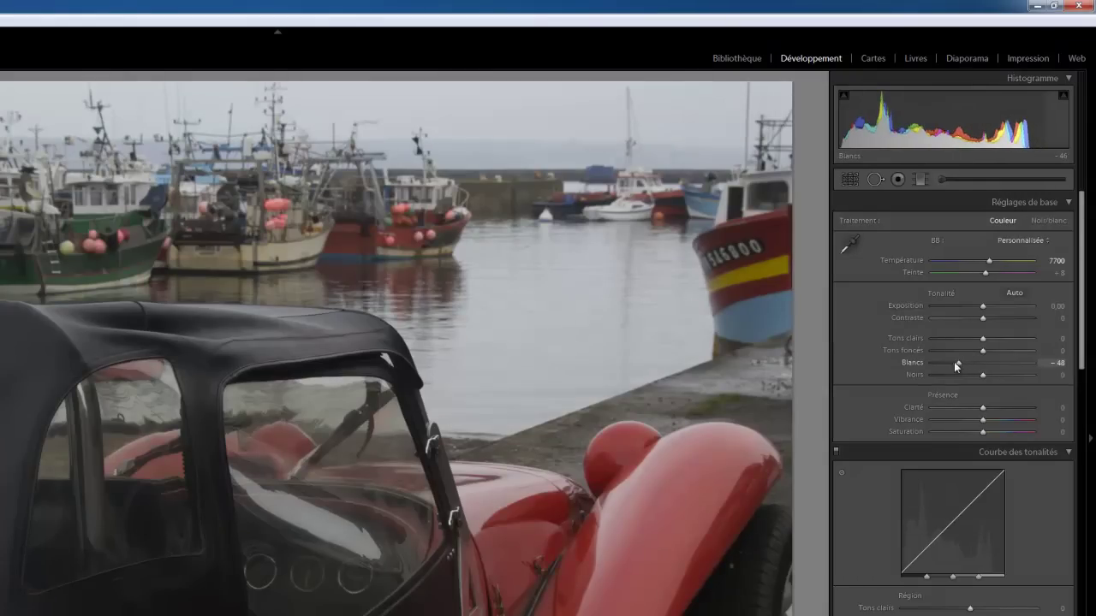
mouse_move(957, 366)
left_mouse_down()
mouse_move(986, 367)
mouse_move(934, 365)
mouse_move(1018, 363)
left_mouse_up()
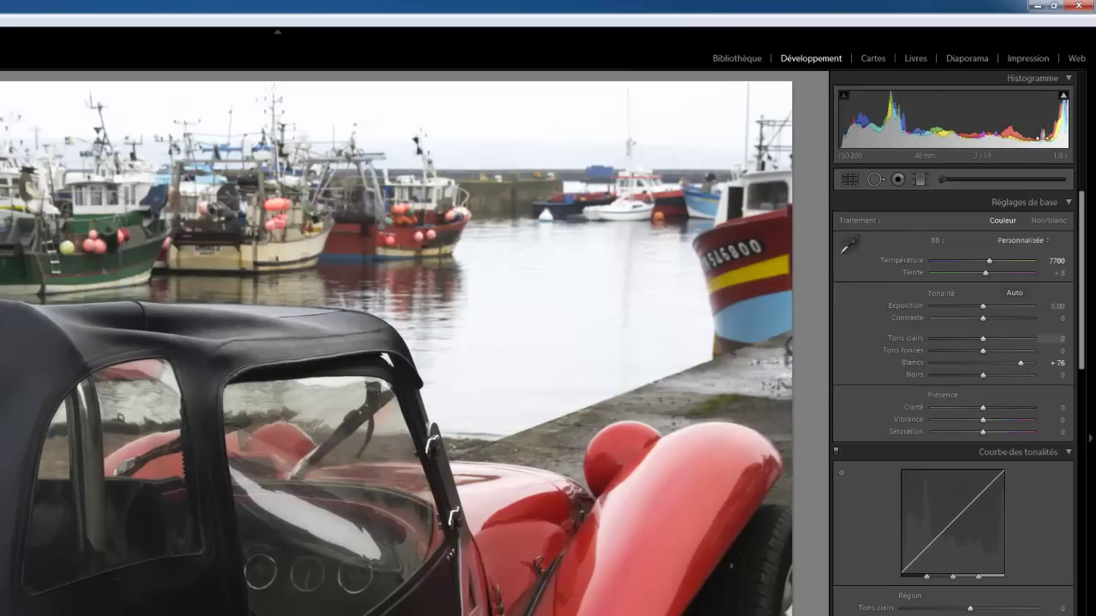
left_click(1064, 96)
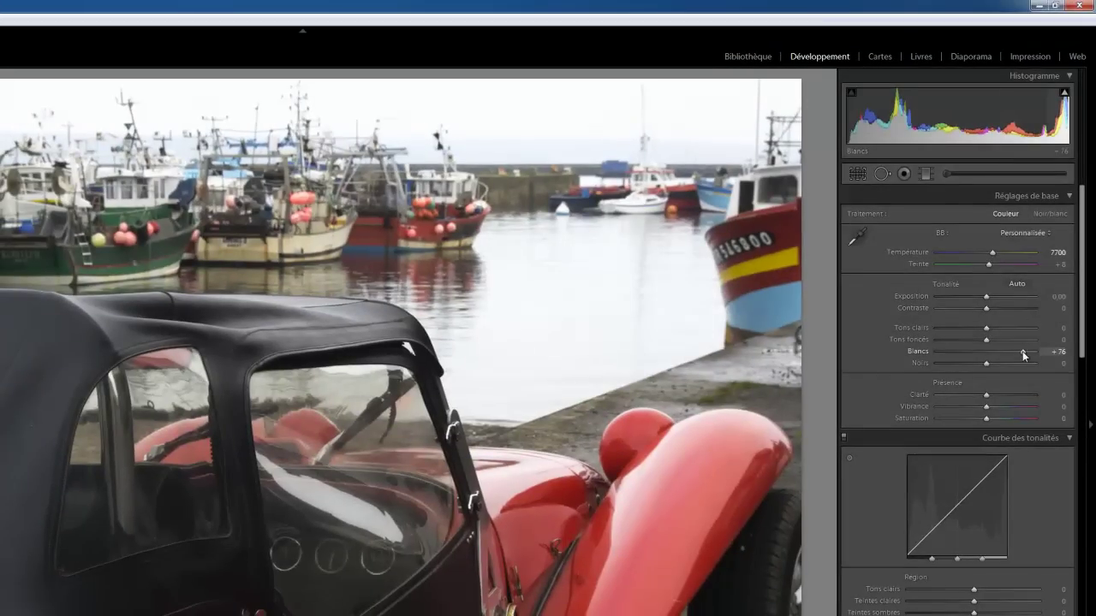
left_click_drag(1023, 351, 1000, 351)
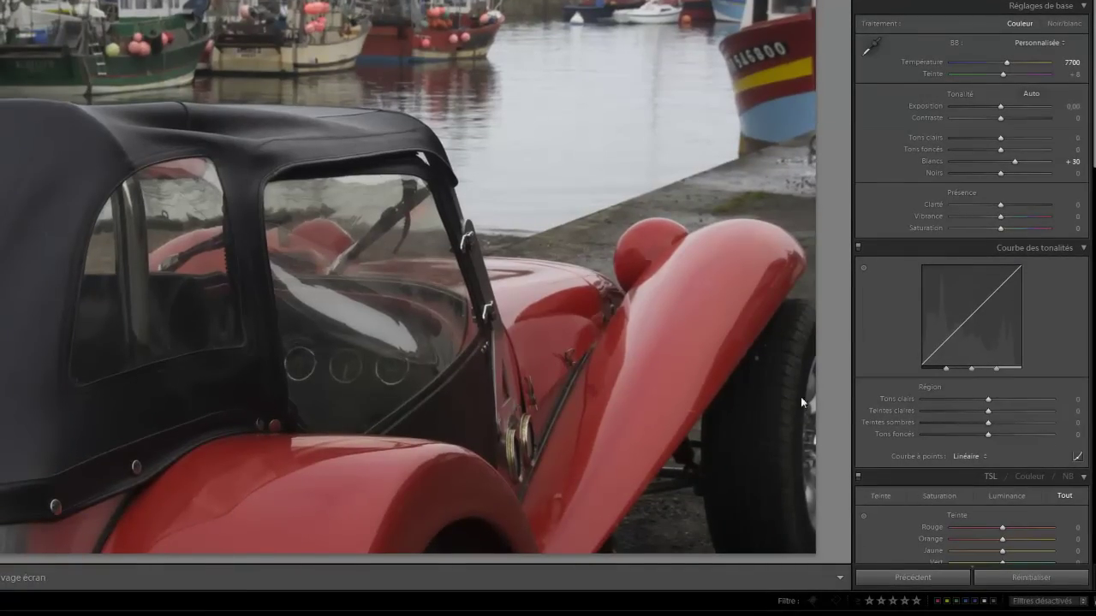
left_click_drag(1001, 175, 963, 180)
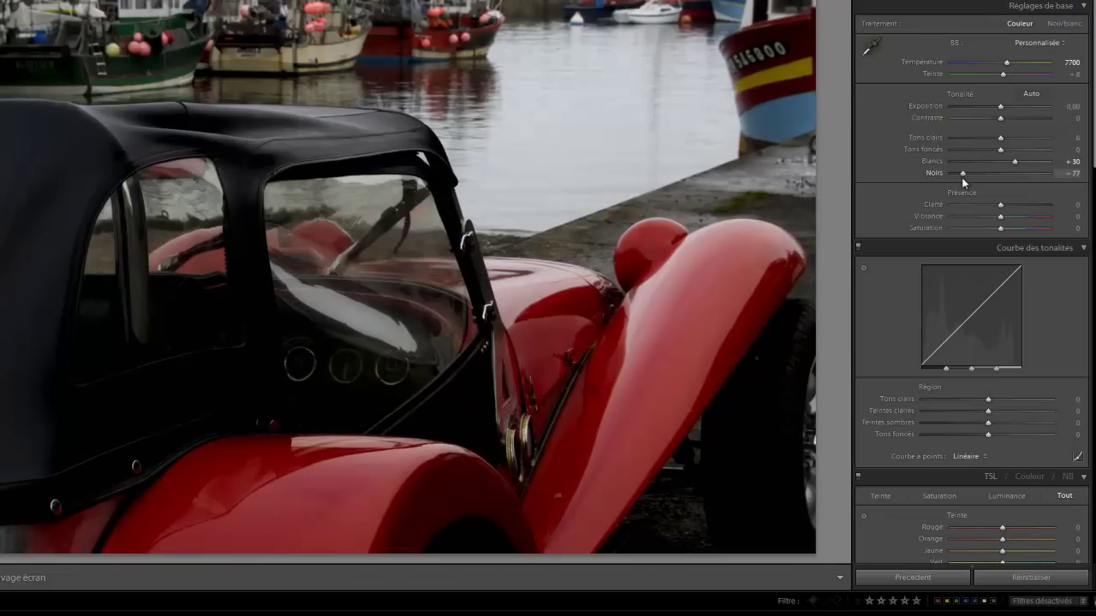
left_click_drag(962, 175, 1039, 170)
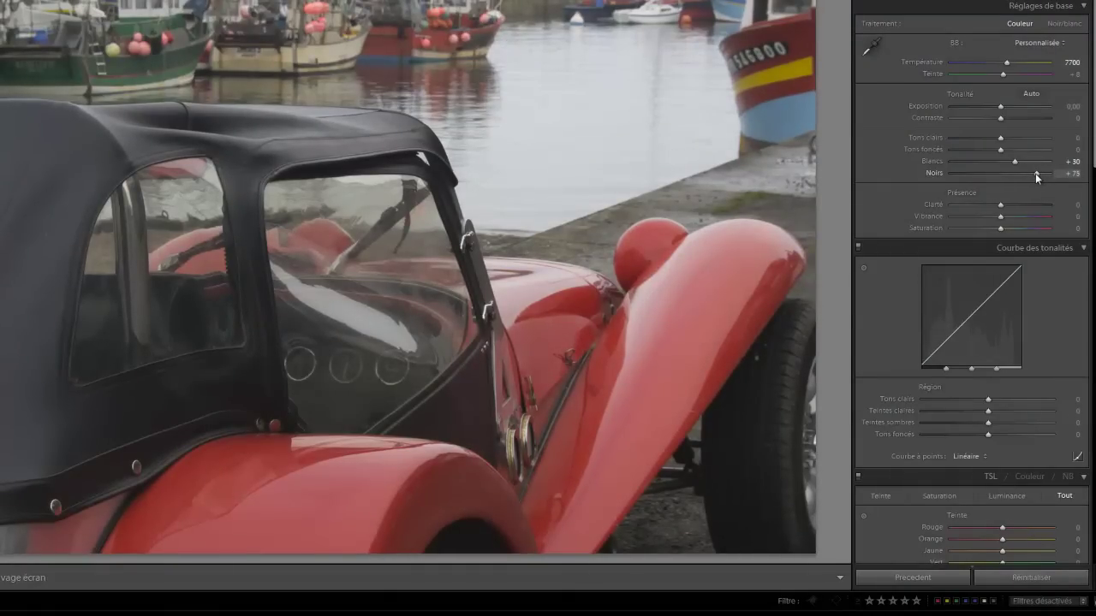
double_click(1036, 173)
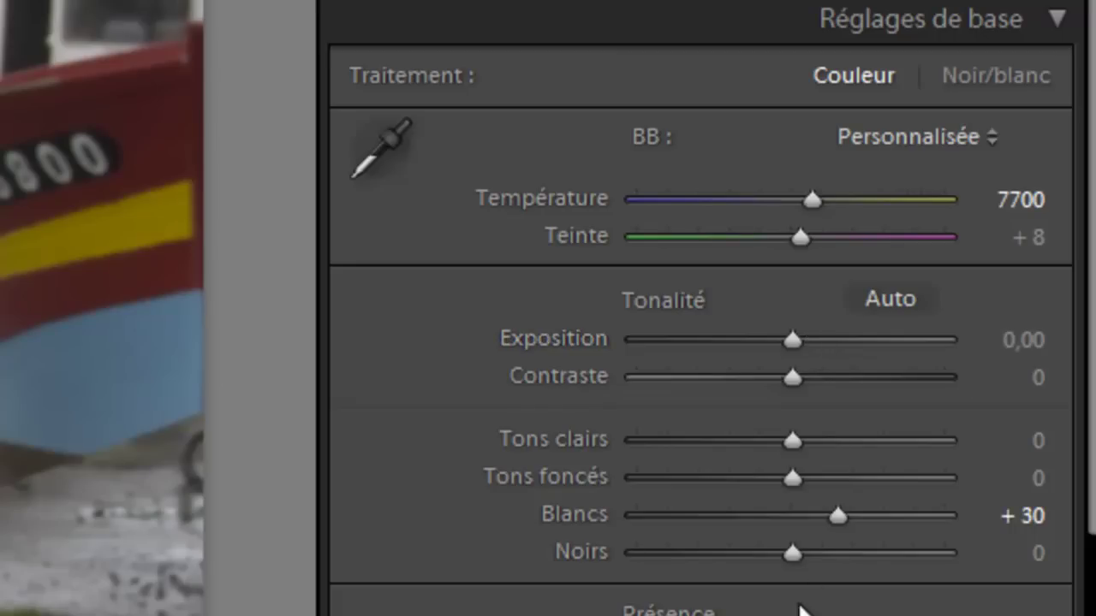
Apply Auto tone, then reset Whites from +30 back to 0
left_click(884, 305)
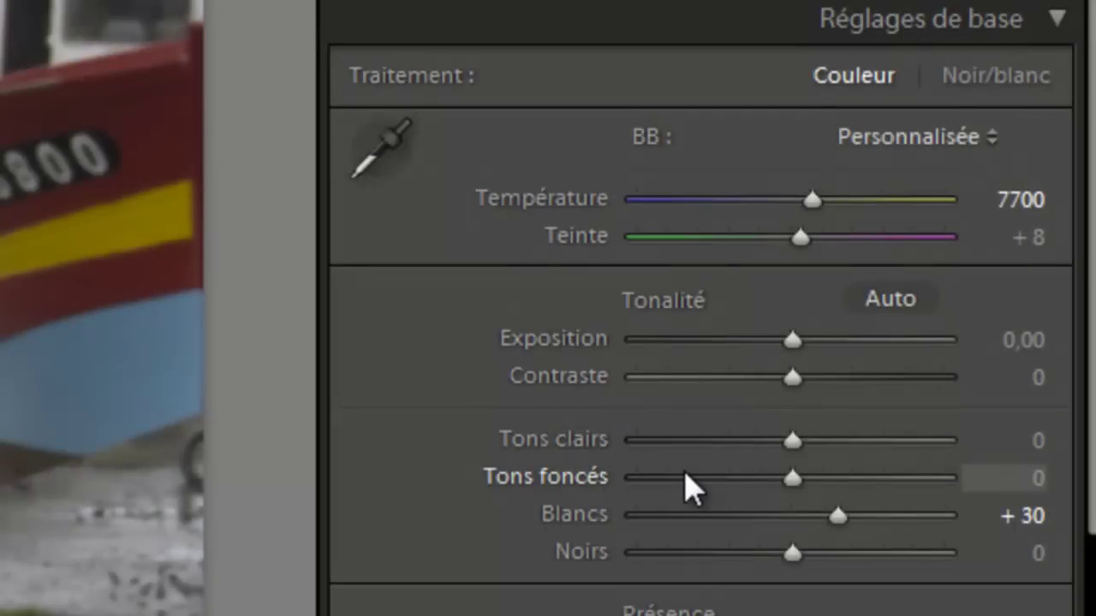
double_click(836, 513)
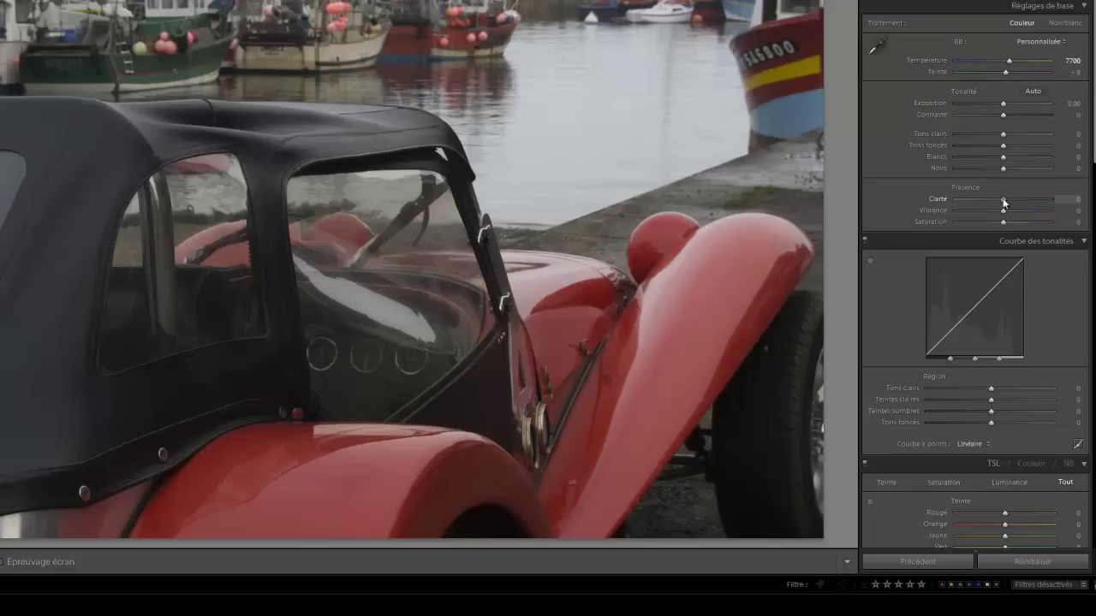
left_click_drag(1004, 201, 953, 199)
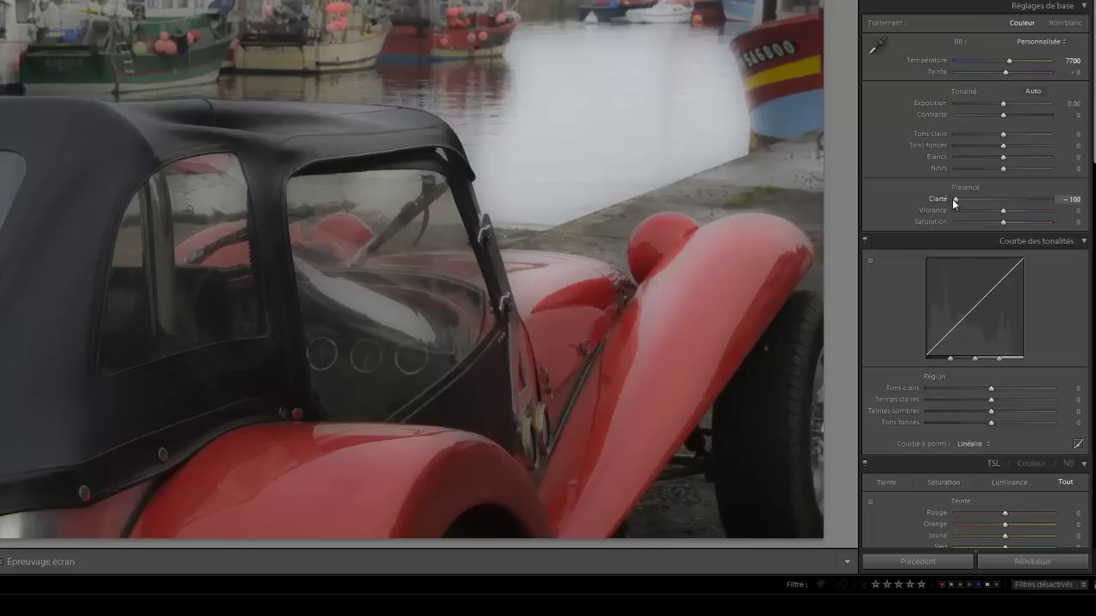
left_click_drag(952, 199, 1034, 199)
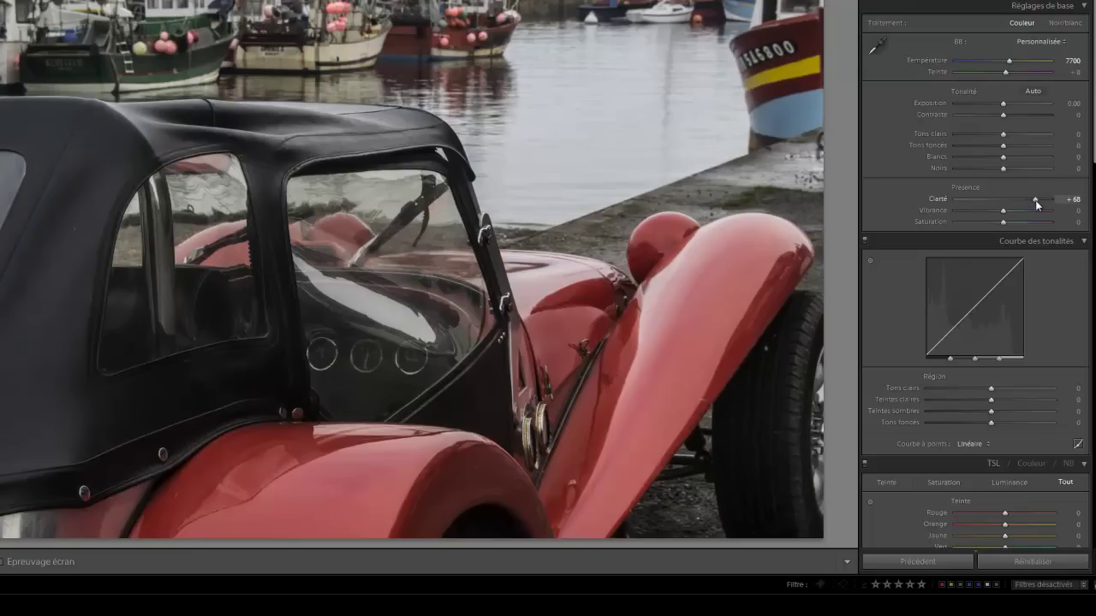
left_click_drag(1005, 203, 1034, 203)
double_click(1030, 198)
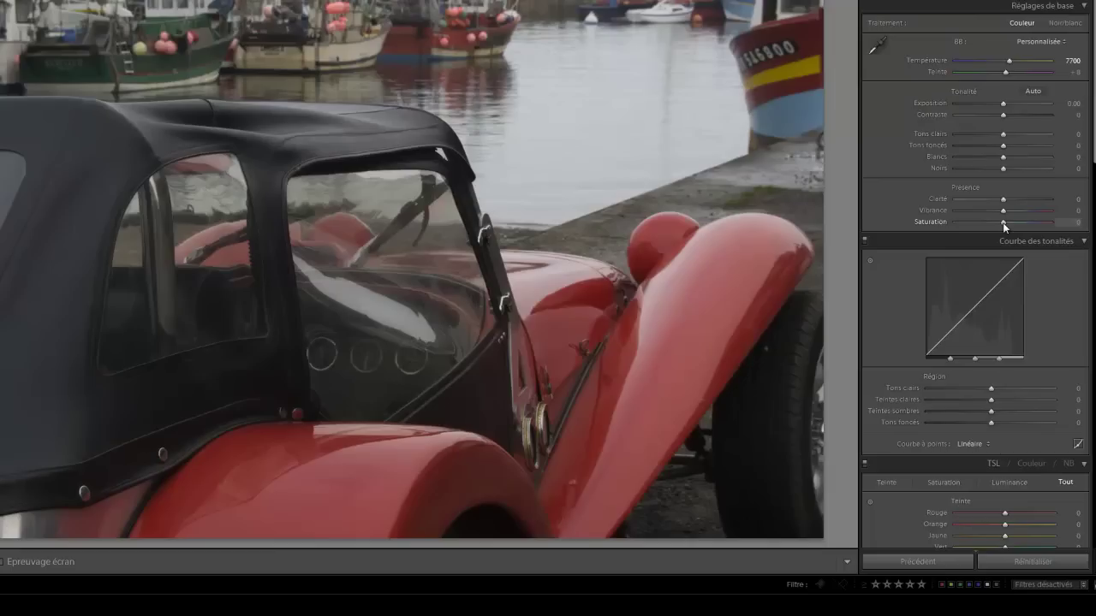
Try Saturation and Vibrance at +100, reset both, then set Vibrance +24 and Contrast +25
left_click_drag(1044, 225, 1061, 225)
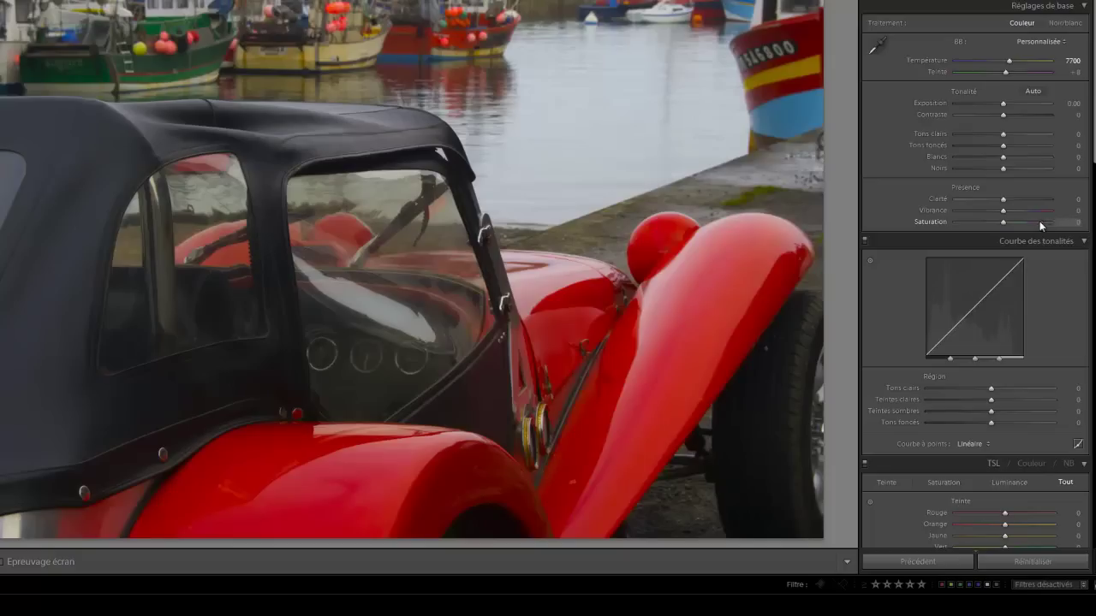
left_click_drag(1048, 221, 1004, 221)
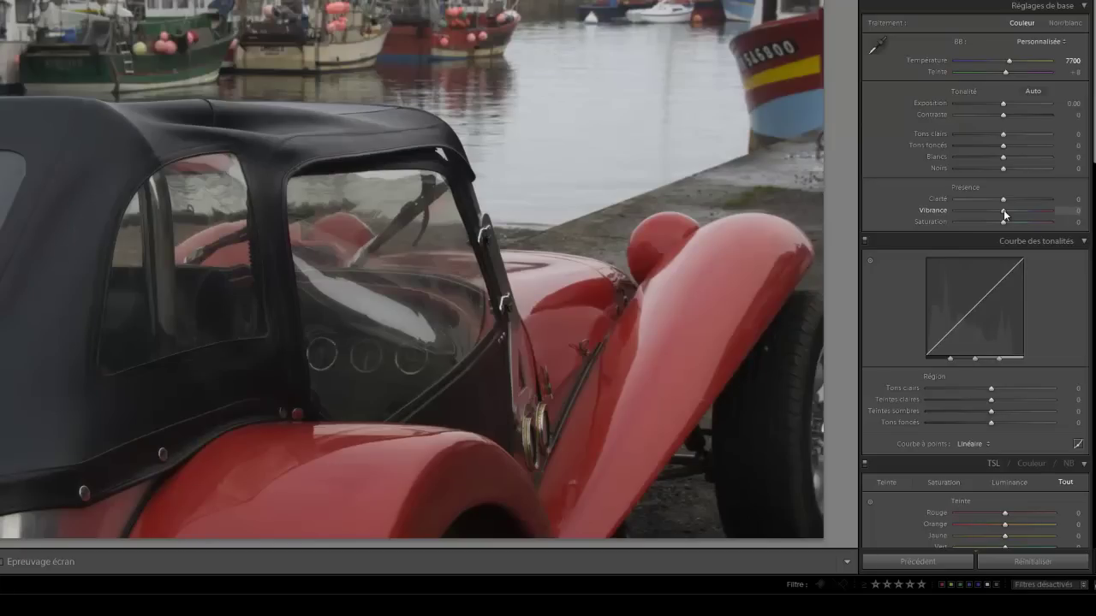
left_click_drag(1004, 210, 1069, 212)
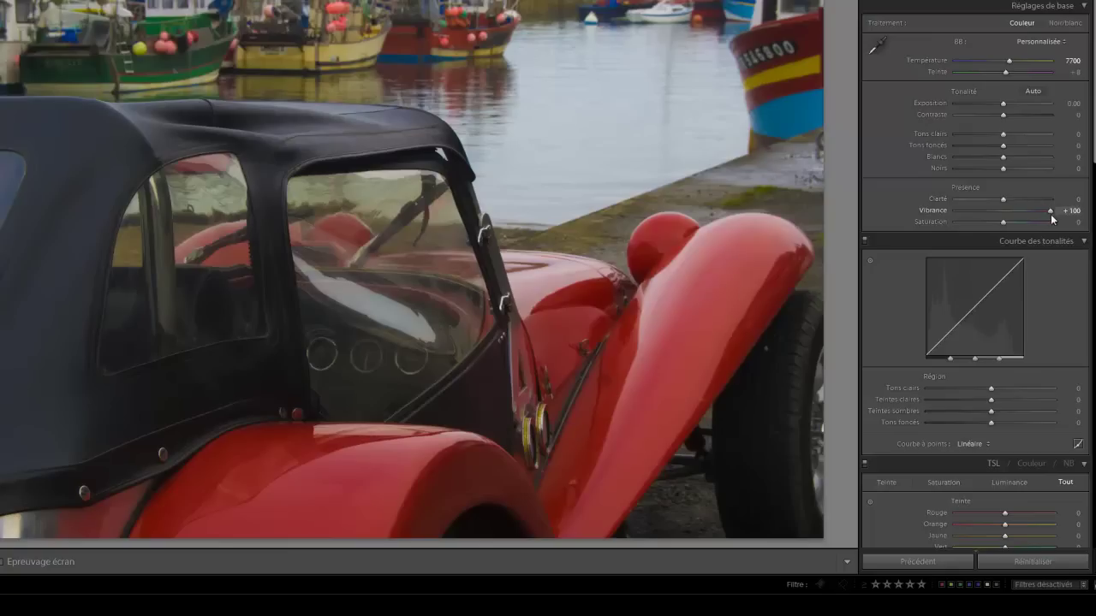
mouse_move(1050, 211)
left_mouse_down()
mouse_move(1005, 213)
mouse_move(1055, 220)
left_mouse_up()
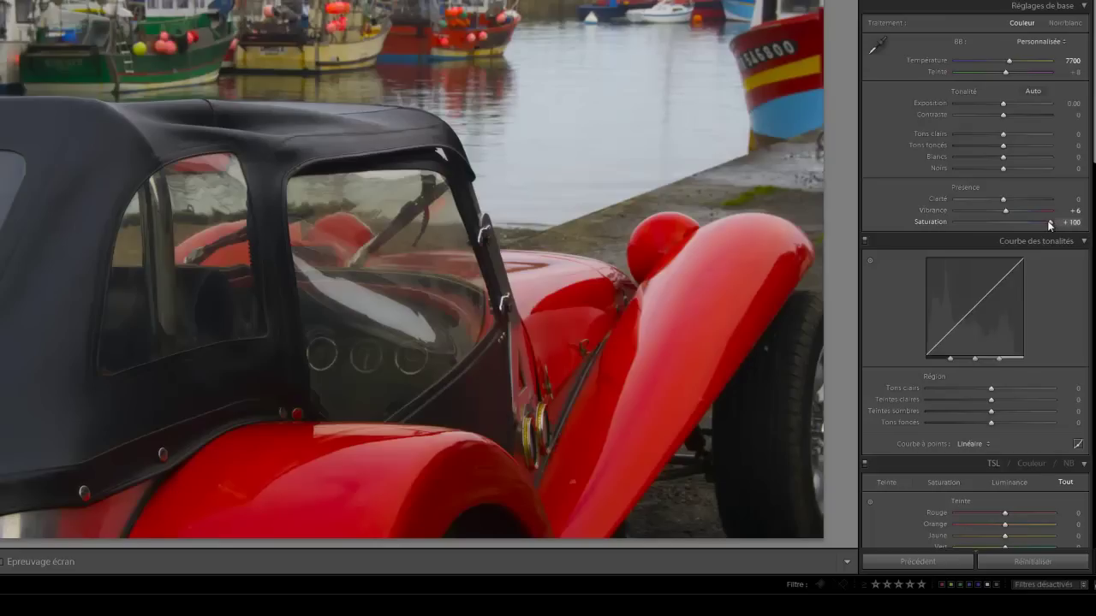
double_click(1052, 221)
double_click(1006, 214)
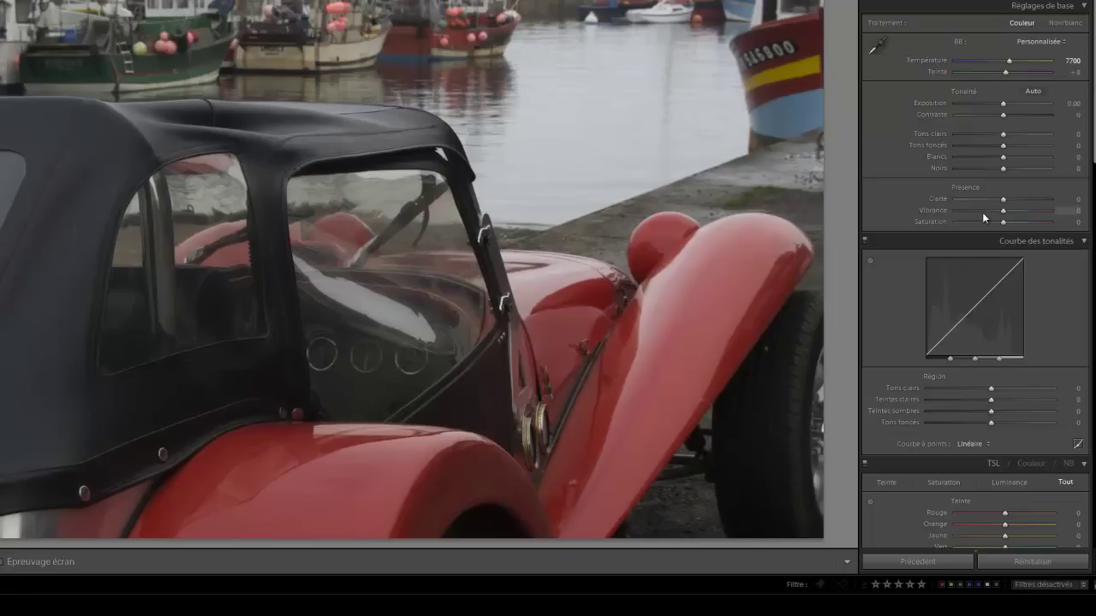
left_click_drag(1004, 210, 1024, 215)
left_click_drag(1002, 115, 1014, 115)
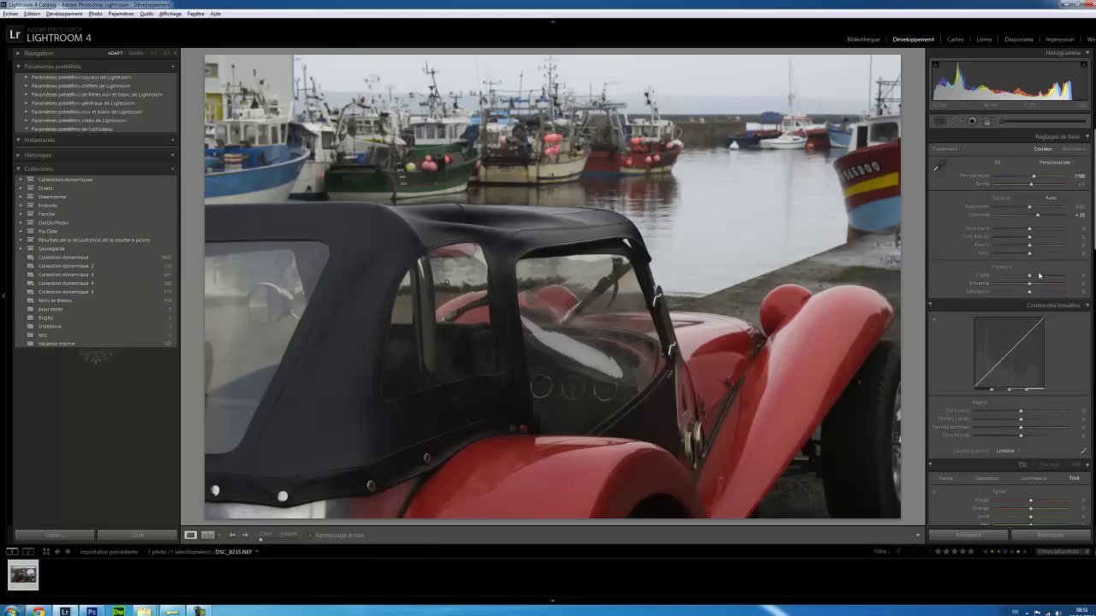
Reset Contrast, Saturation and Clarity to 0, leaving only Temperature 7700 and Tint +8 adjusted
double_click(1038, 217)
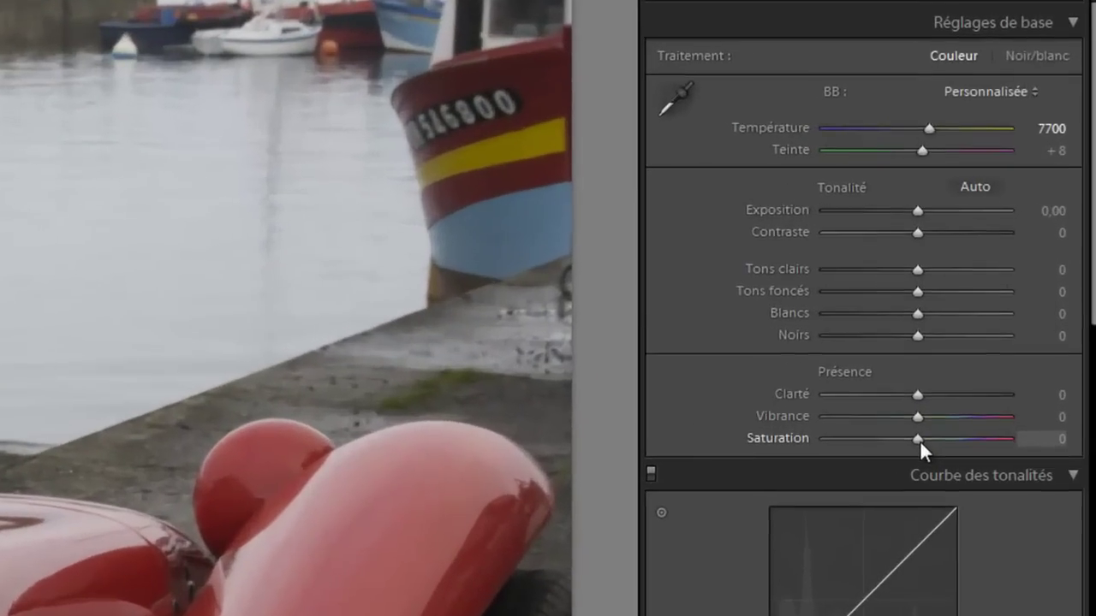
left_click_drag(1030, 295, 965, 293)
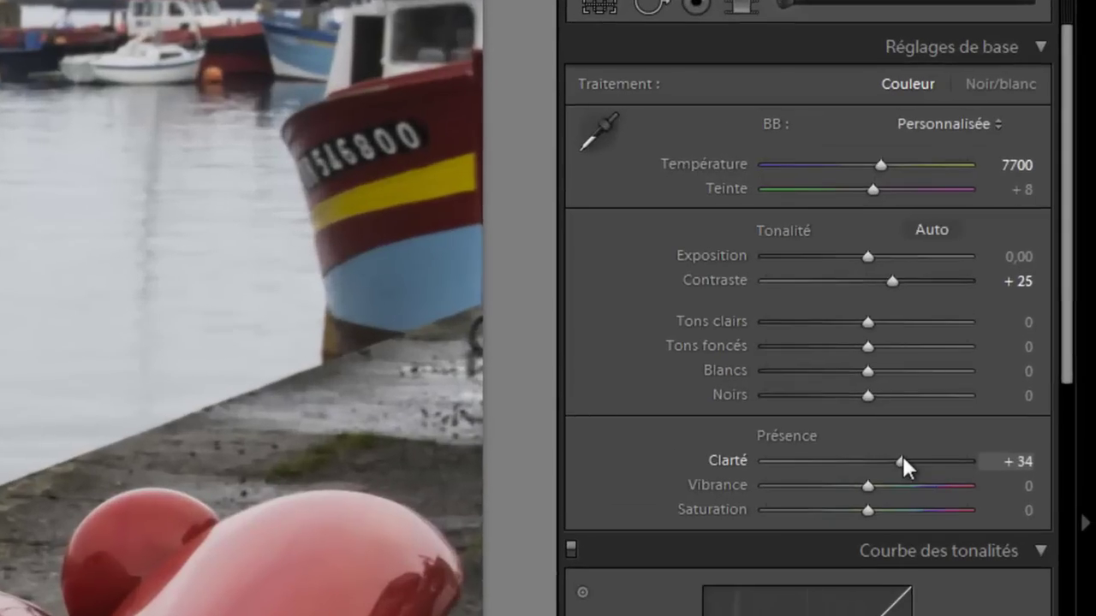
double_click(904, 455)
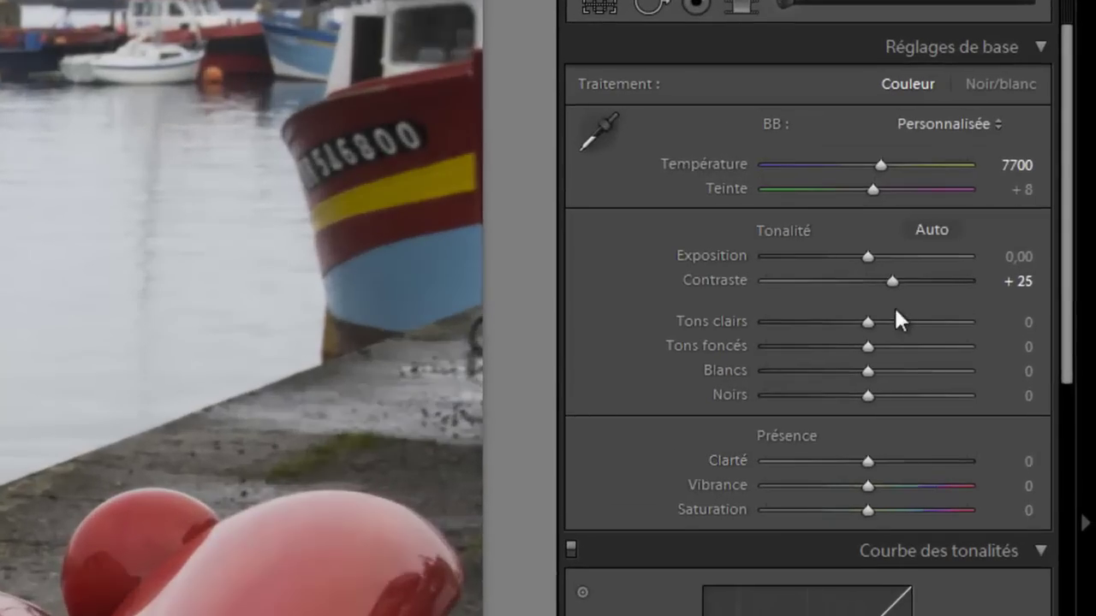
double_click(890, 282)
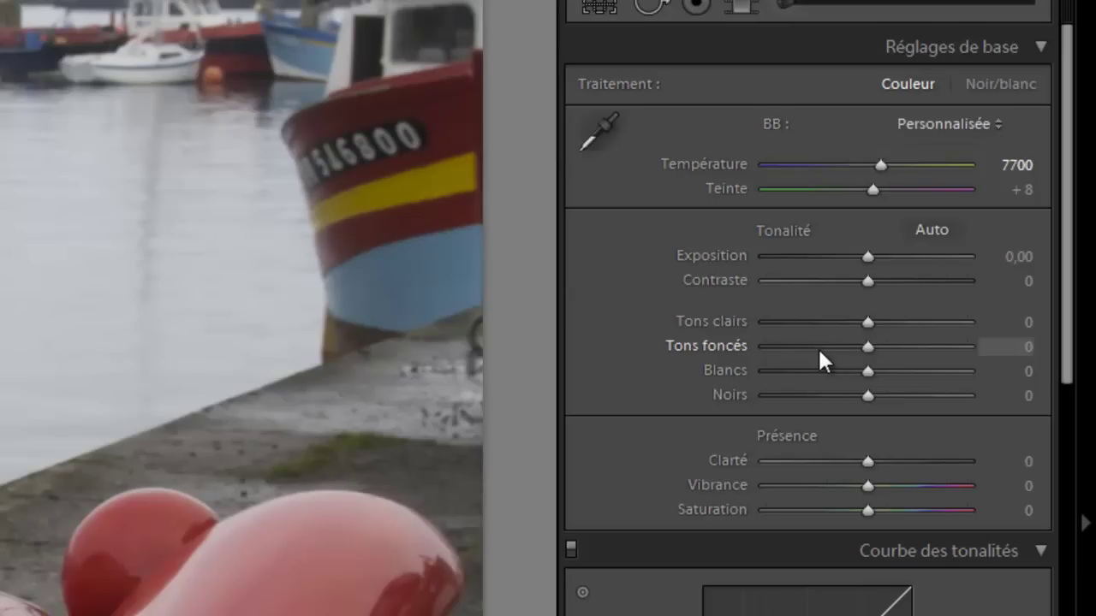
Switch the treatment to Noir/blanc and bring the black-and-white mix sliders into view
left_click(1000, 81)
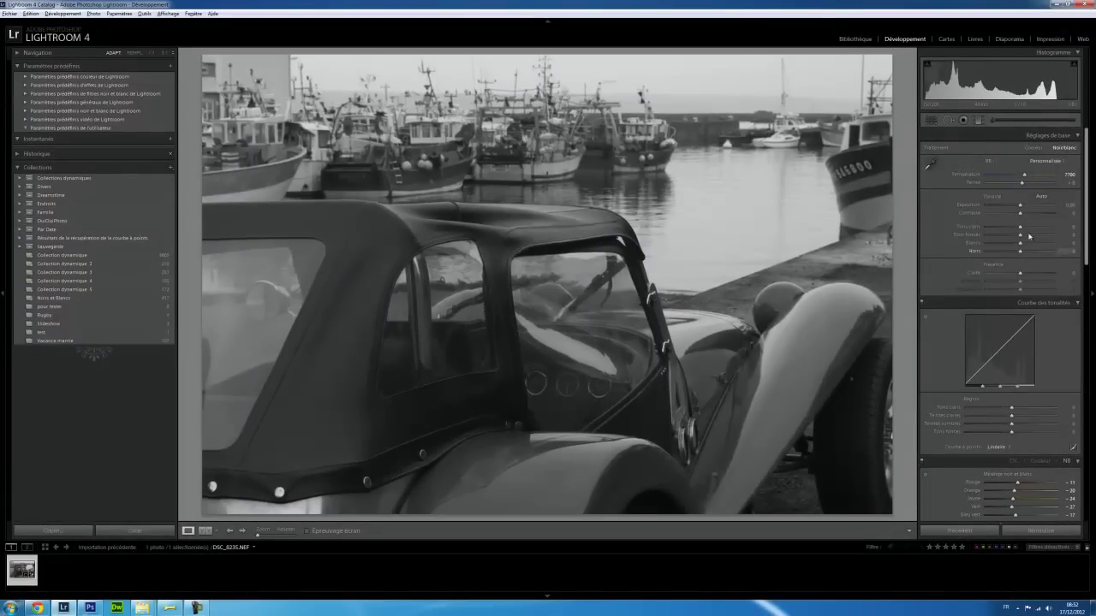
scroll(1088, 228, "down", 2)
scroll(1088, 227, "down", 2)
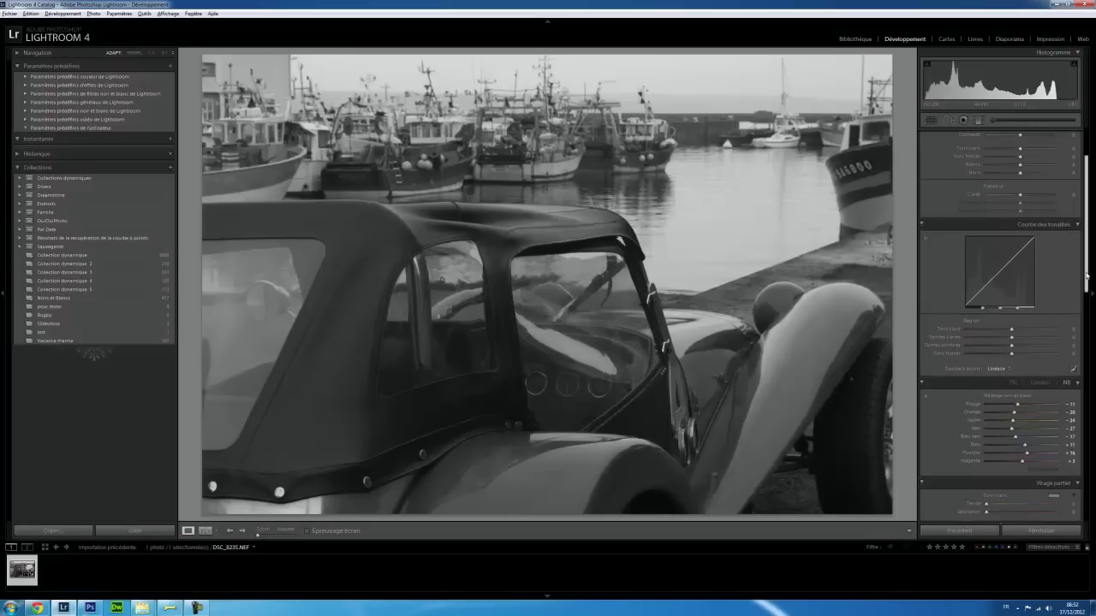
left_click_drag(1086, 278, 1085, 325)
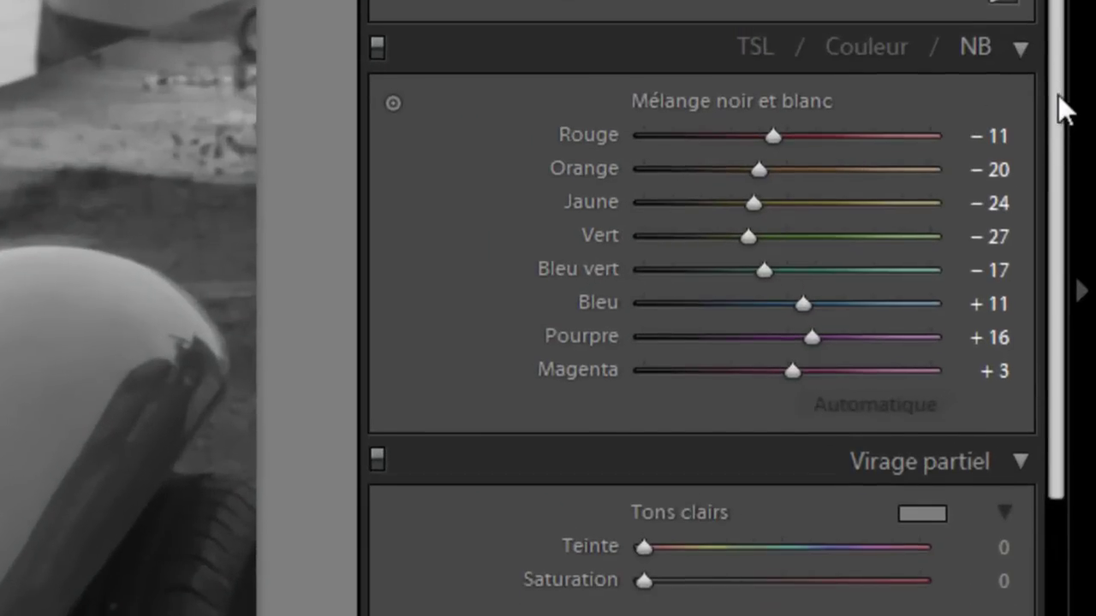
Set the B&W mix Red to +66 and Orange to -58, then try Yellow at -100
left_click_drag(1058, 95, 1053, 145)
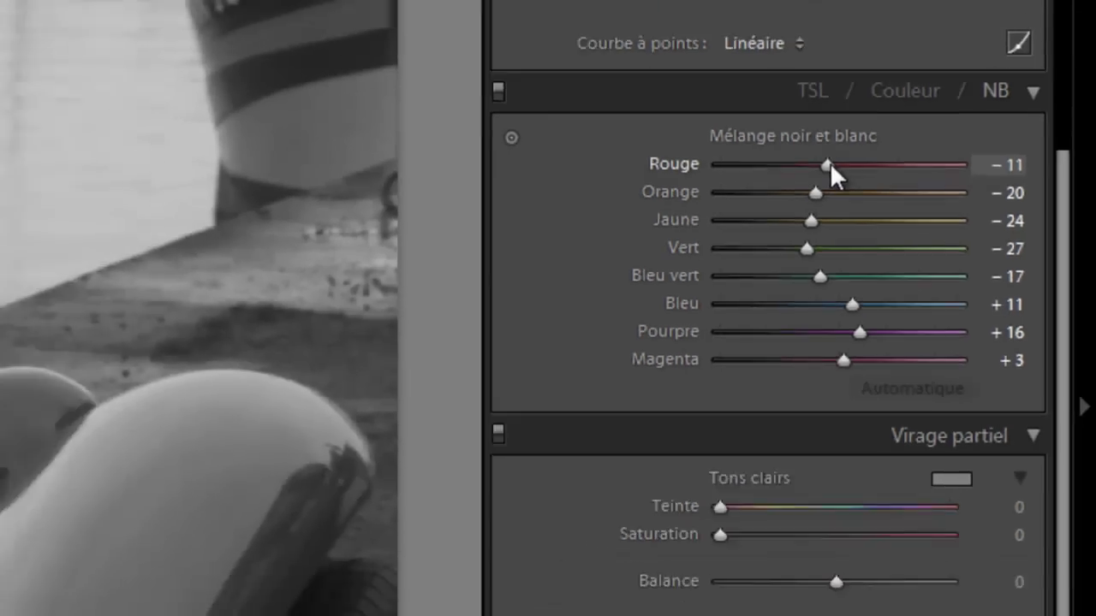
mouse_move(777, 147)
left_mouse_down()
mouse_move(1050, 227)
mouse_move(985, 230)
left_mouse_up()
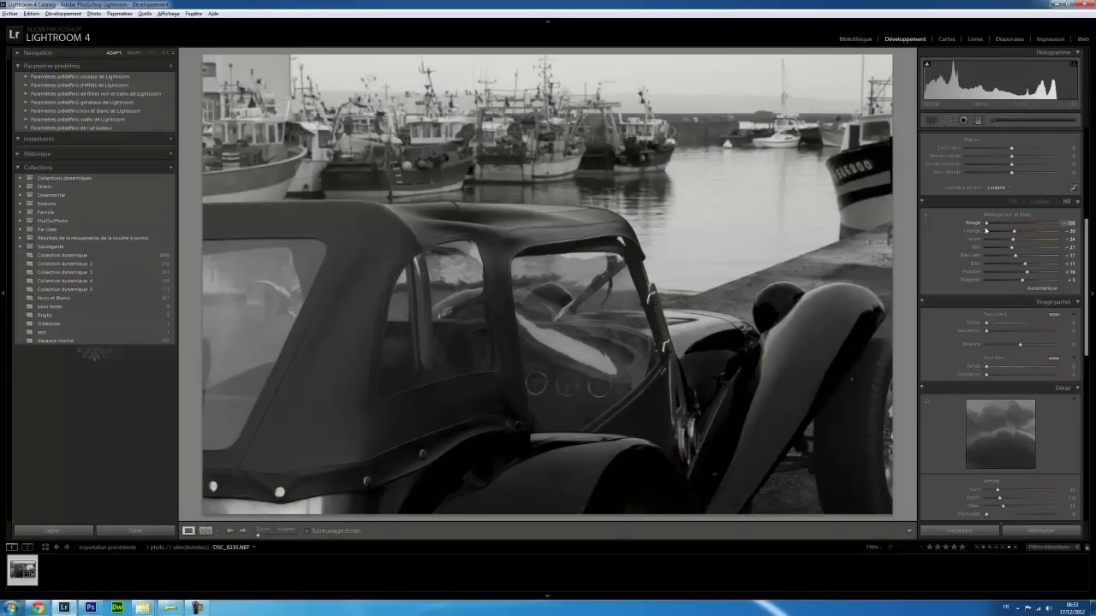
left_click_drag(985, 230, 1044, 228)
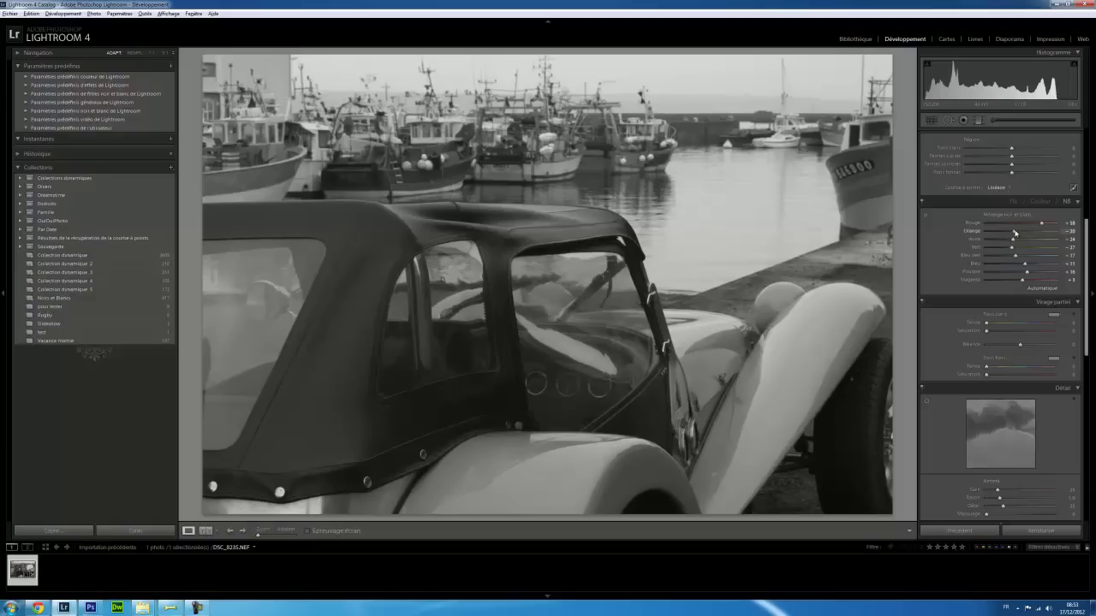
mouse_move(1015, 234)
left_mouse_down()
mouse_move(1044, 234)
mouse_move(986, 235)
left_mouse_up()
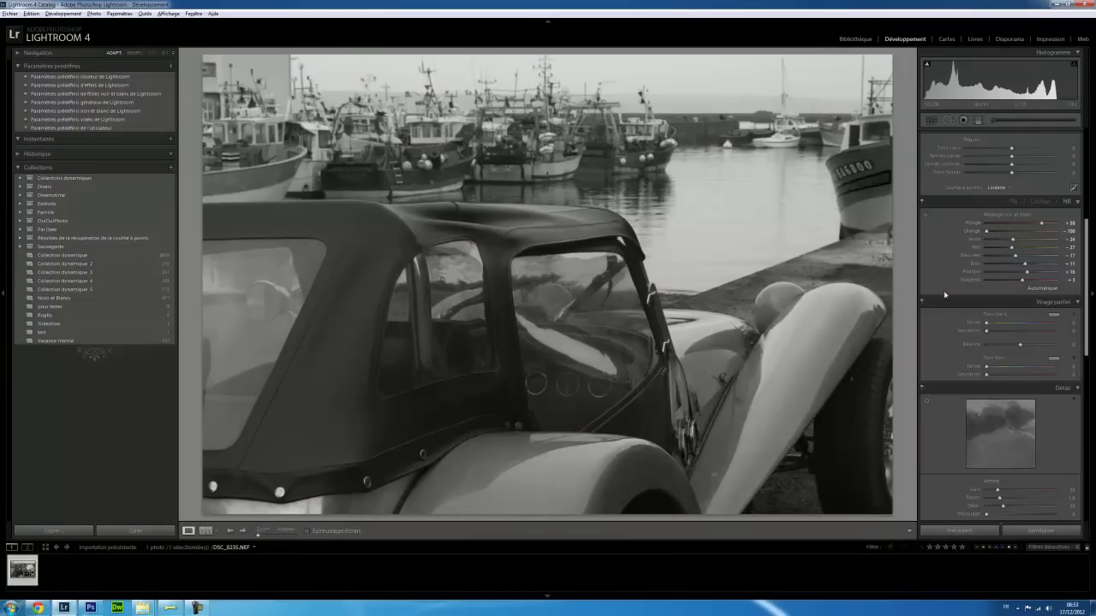
left_click_drag(986, 231, 1001, 233)
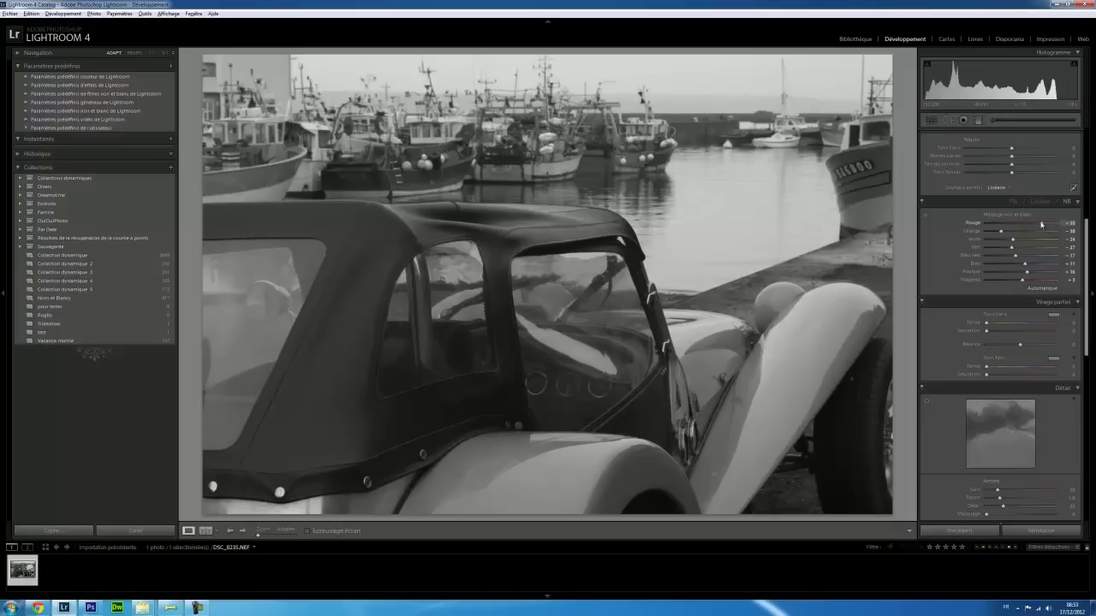
left_click_drag(1042, 224, 1043, 223)
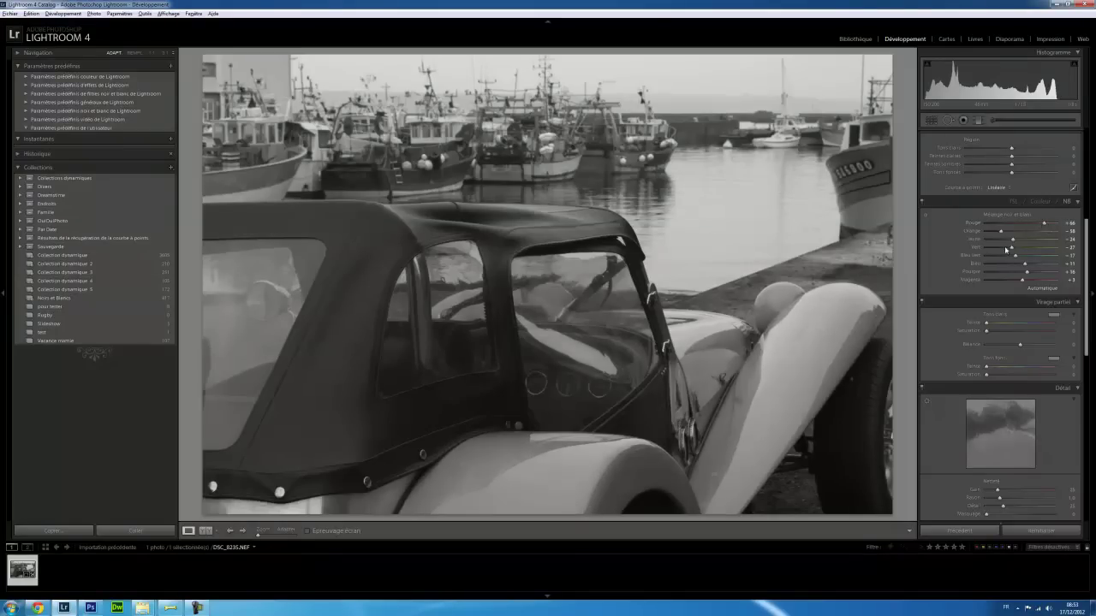
mouse_move(1012, 242)
left_mouse_down()
mouse_move(973, 245)
mouse_move(1040, 245)
mouse_move(1008, 244)
left_mouse_up()
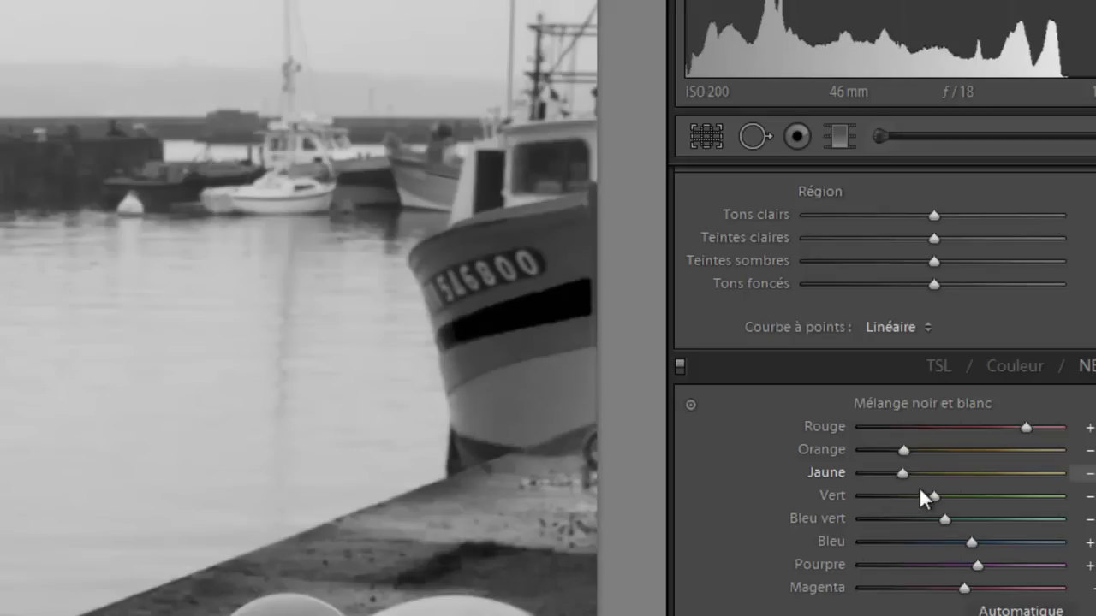
Set Yellow to +12 and Aqua to -100, and adjust Green, Blue and Purple in the B&W mix
mouse_move(919, 487)
left_mouse_down()
mouse_move(991, 476)
mouse_move(970, 478)
left_mouse_up()
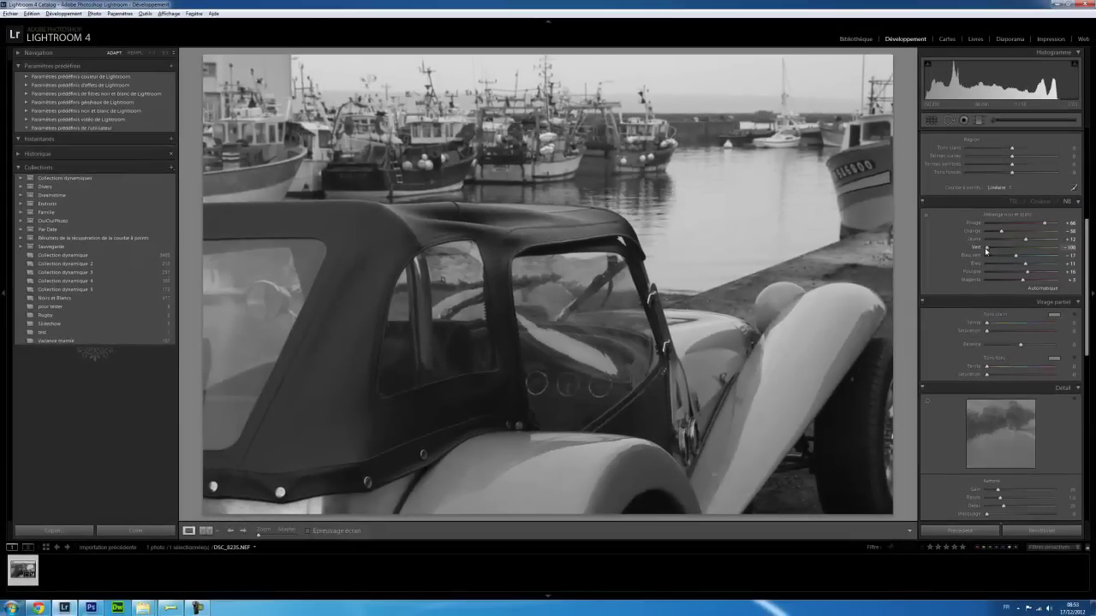
mouse_move(1014, 247)
left_mouse_down()
mouse_move(1051, 249)
mouse_move(992, 249)
mouse_move(1039, 259)
left_mouse_up()
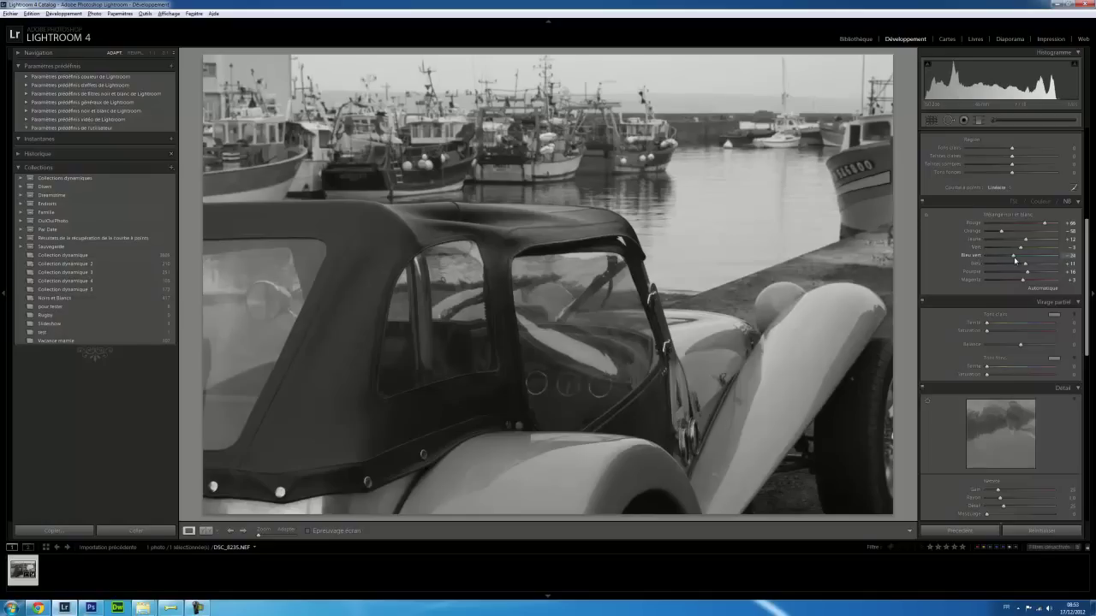
left_click_drag(1039, 259, 975, 260)
mouse_move(1025, 266)
left_mouse_down()
mouse_move(992, 266)
mouse_move(1041, 267)
left_mouse_up()
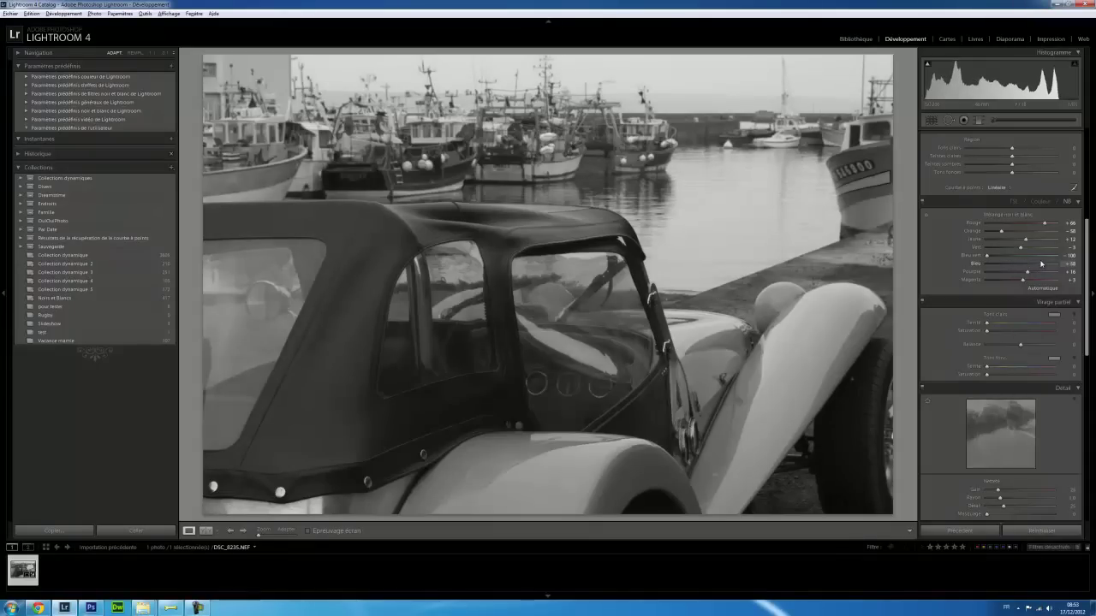
left_click_drag(1026, 272, 986, 276)
mouse_move(987, 275)
left_mouse_down()
mouse_move(1075, 274)
mouse_move(1023, 275)
left_mouse_up()
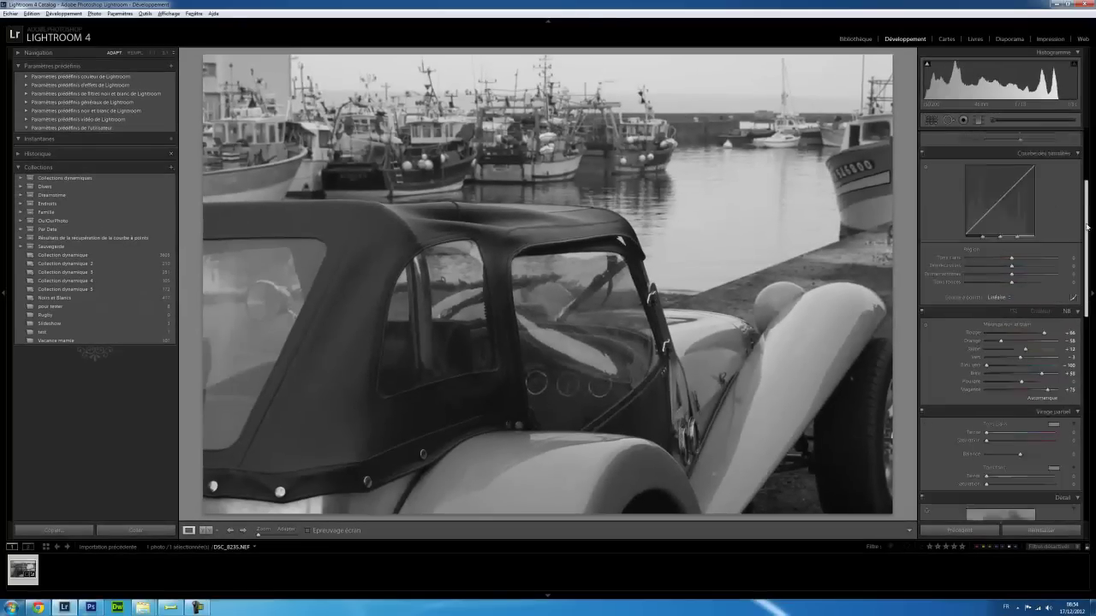
Set Exposure to -0.33, Contrast to +27 and Clarity to +25 in Réglages de base
left_click_drag(1087, 227, 1088, 156)
left_click_drag(1019, 207, 1017, 208)
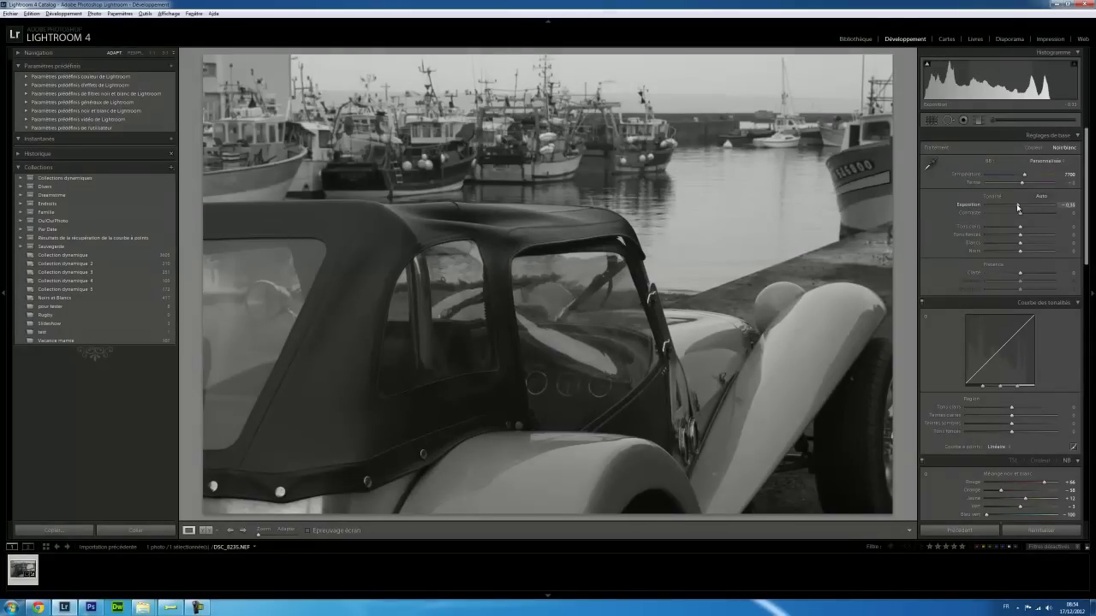
left_click_drag(1019, 212, 1029, 214)
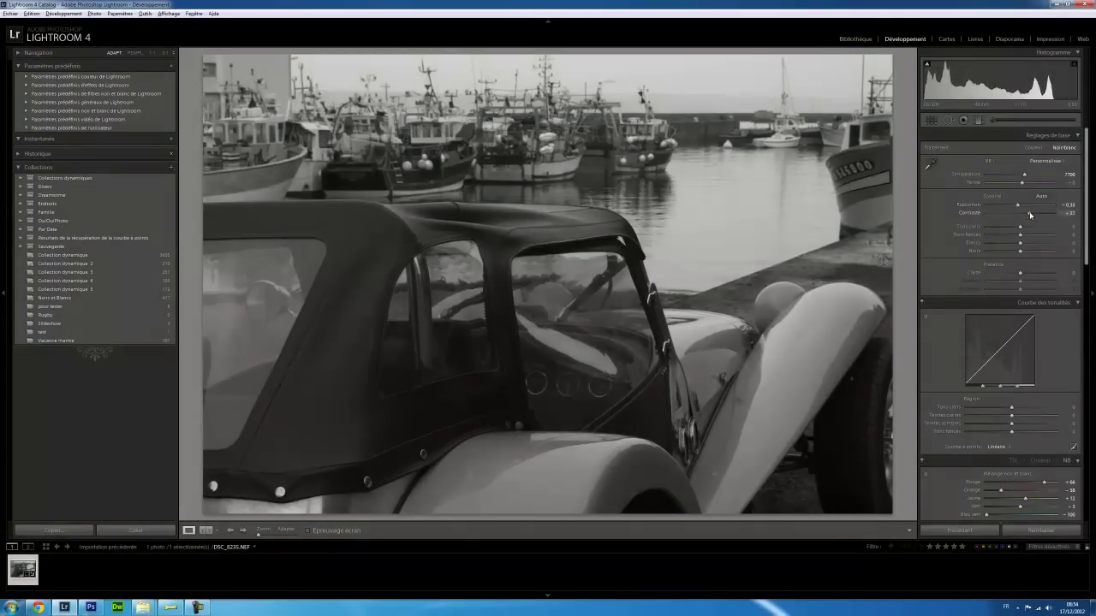
left_click_drag(1022, 276, 1028, 274)
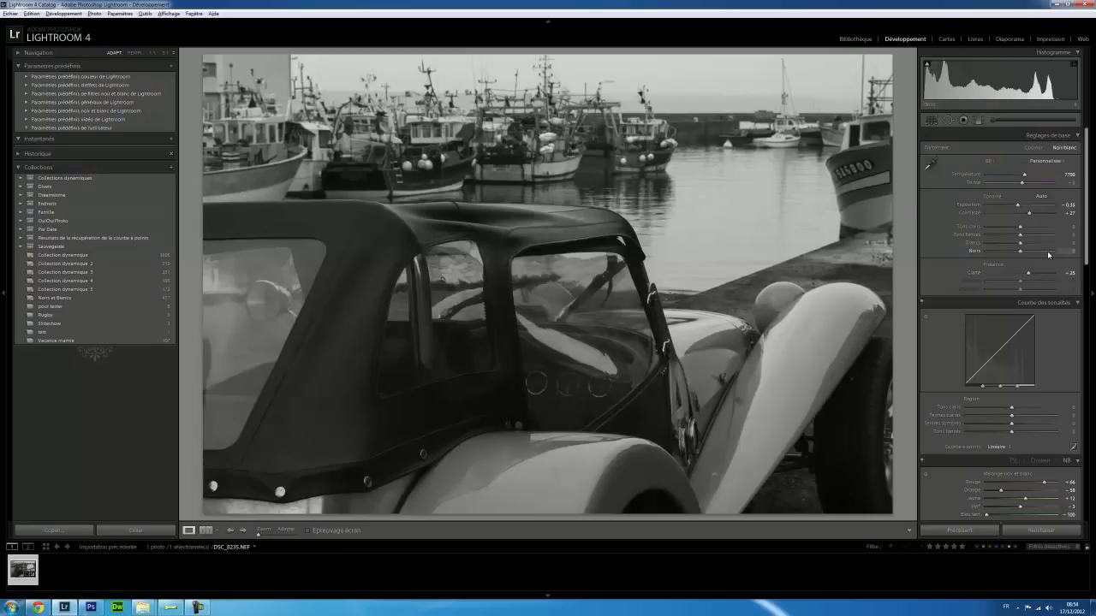